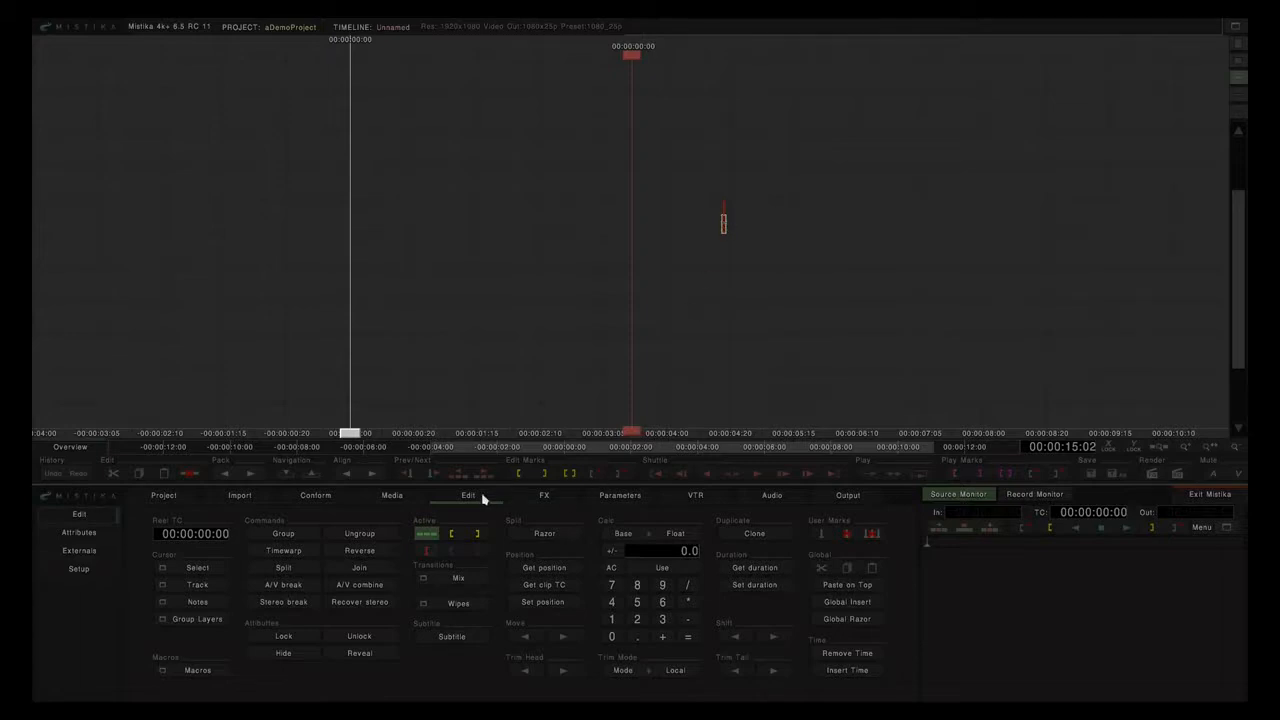
# Launch mConfig from the external tools, look at the standard preset choices, and show the video I/O settings.
pyautogui.click(697, 495)
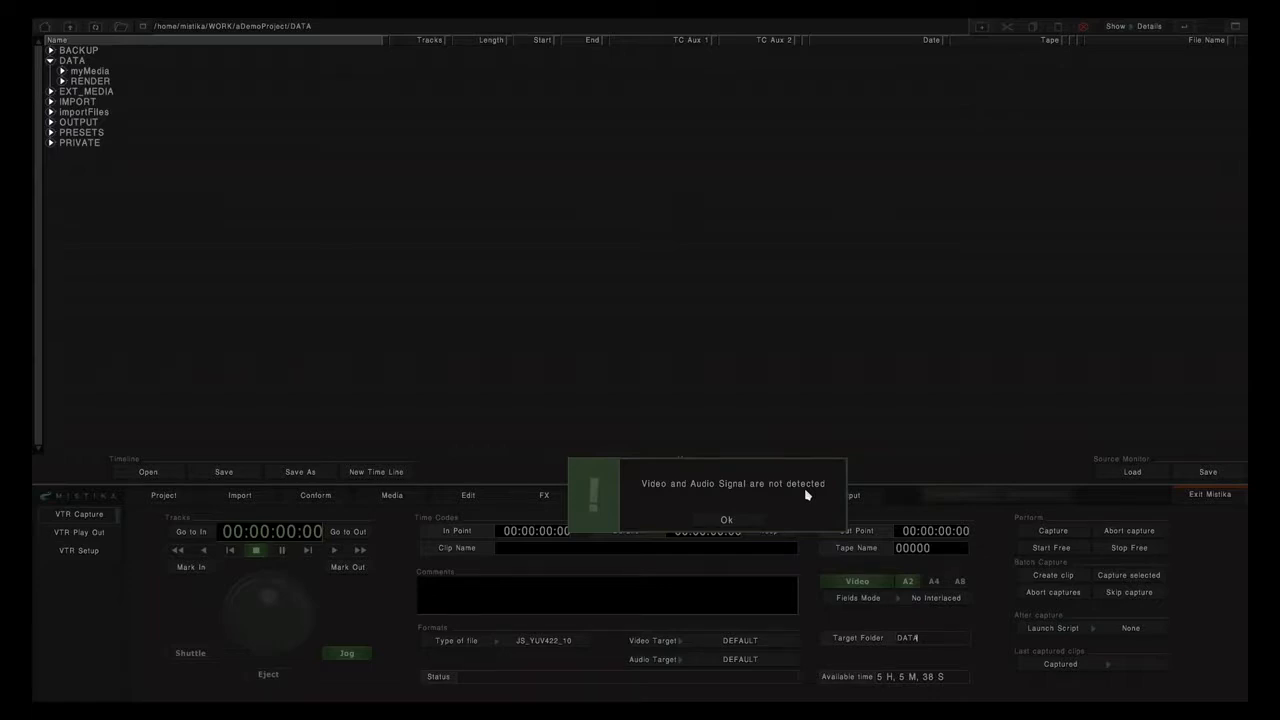
pyautogui.click(488, 496)
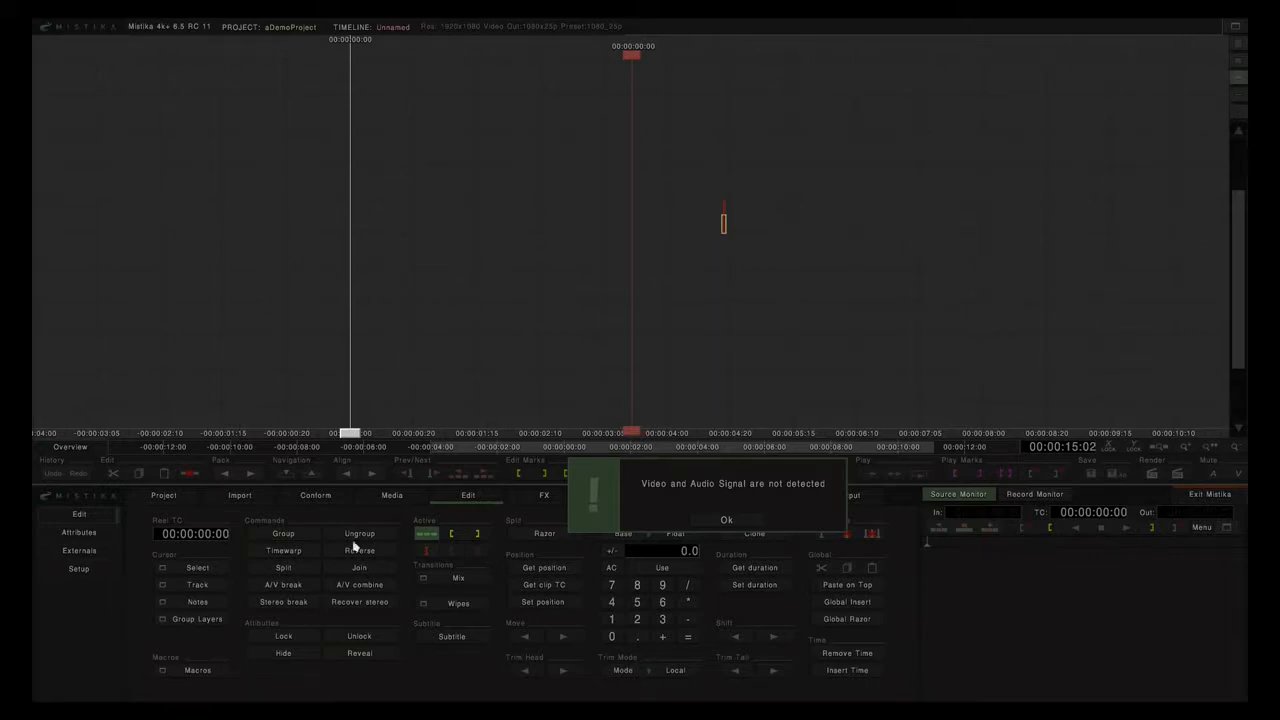
pyautogui.click(79, 552)
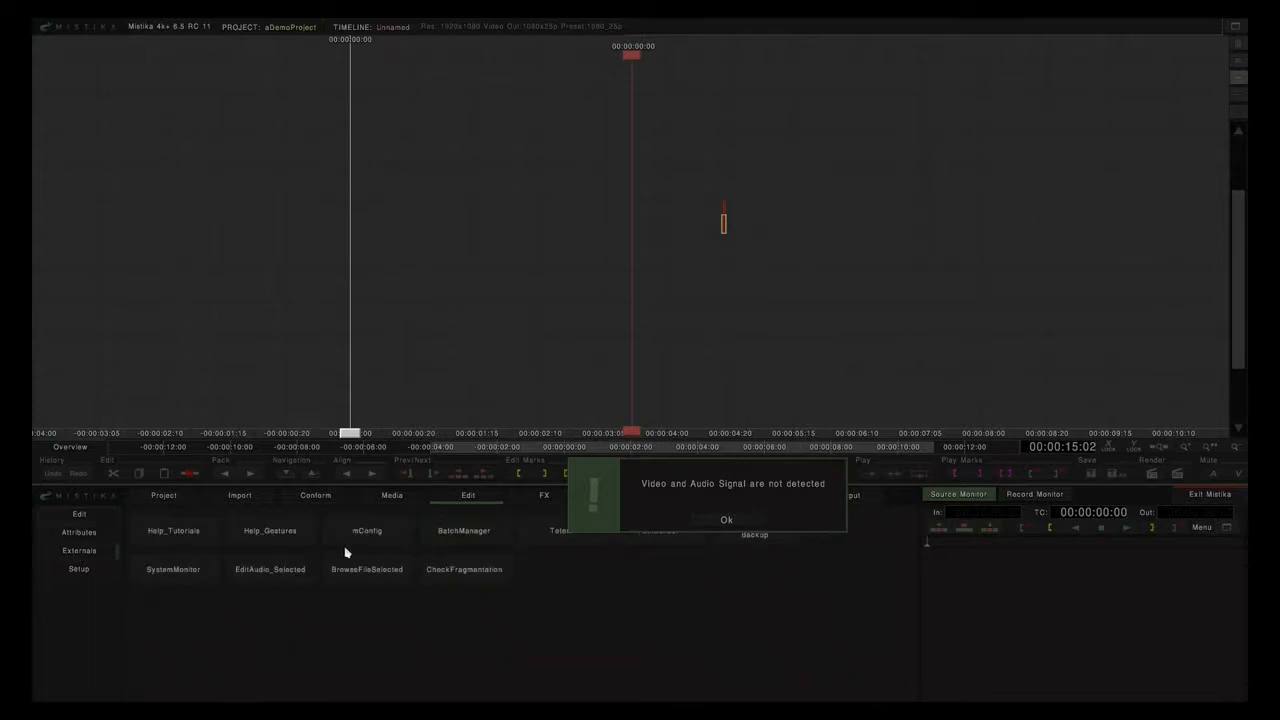
pyautogui.click(386, 547)
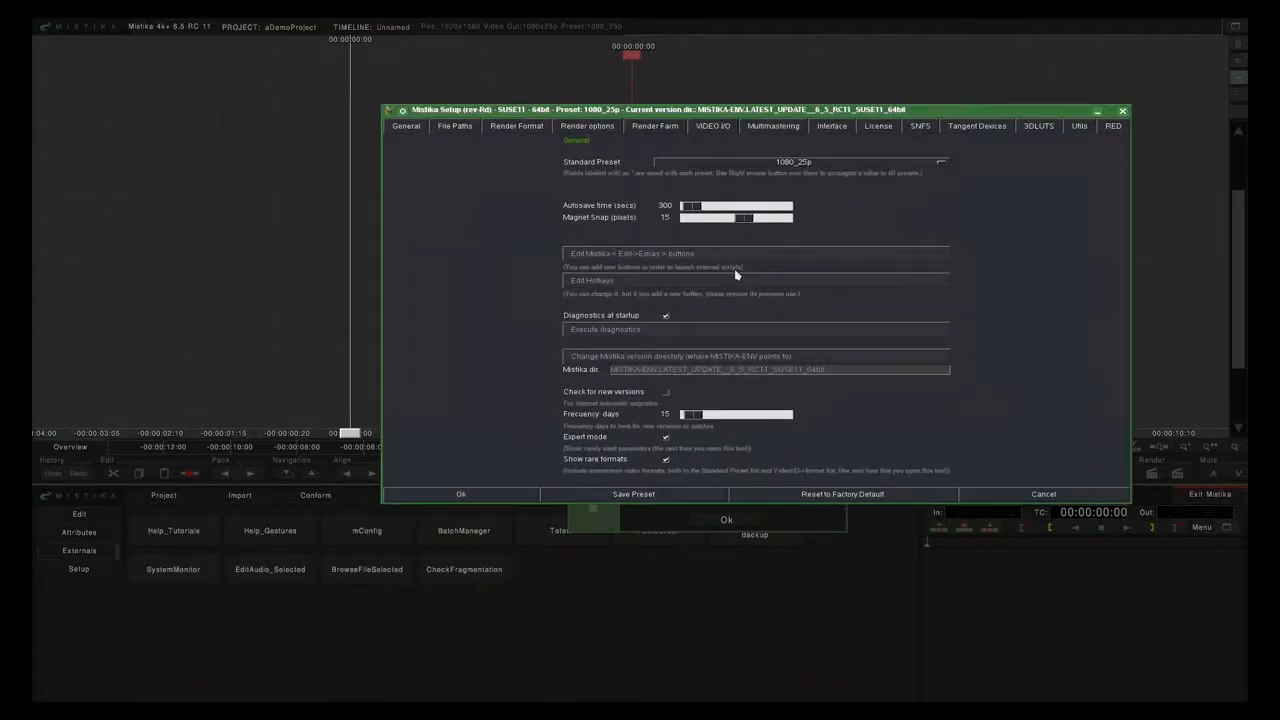
pyautogui.click(820, 165)
pyautogui.click(781, 163)
pyautogui.click(711, 128)
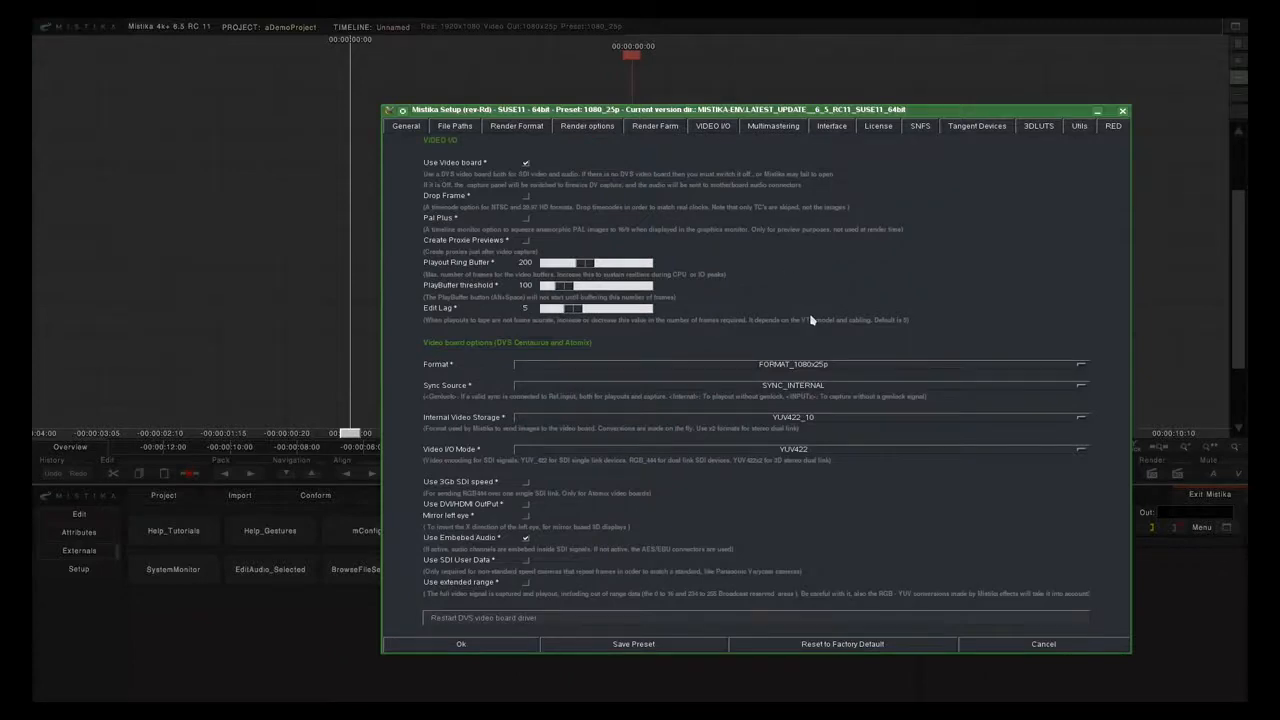
# Review the available video board formats without changing the format, and accept the setup to close it.
pyautogui.click(836, 370)
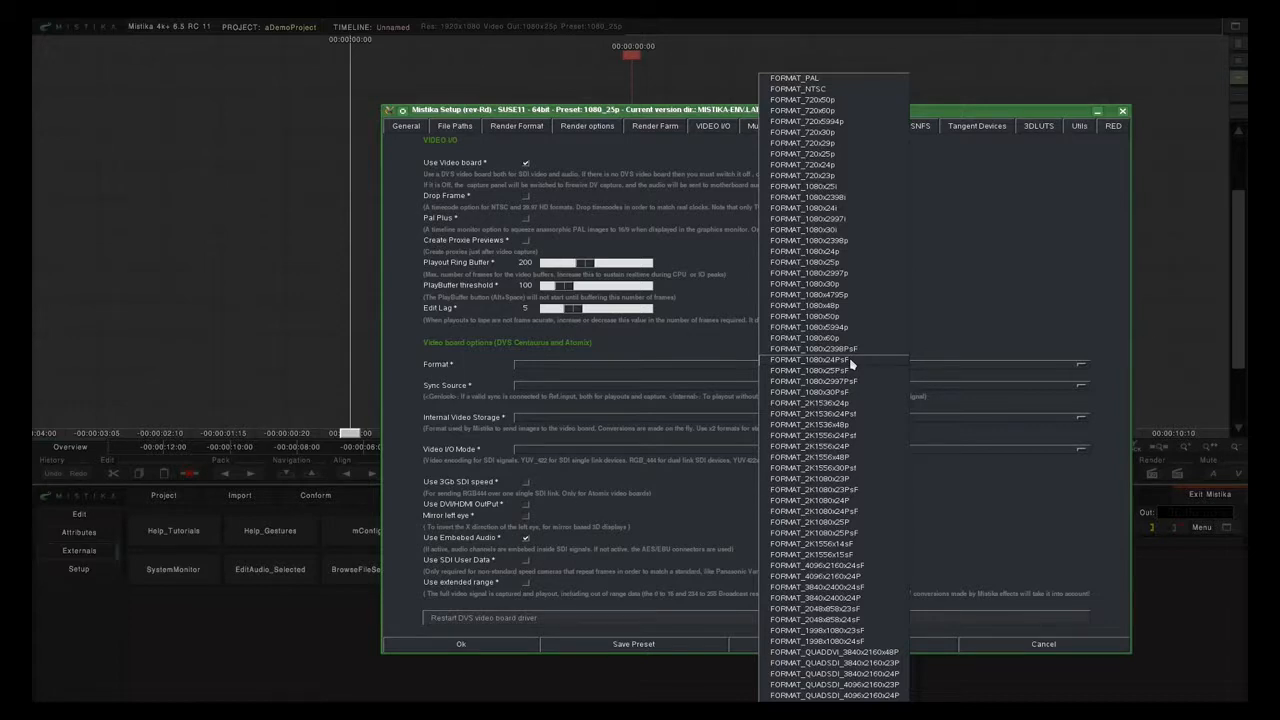
pyautogui.click(1057, 219)
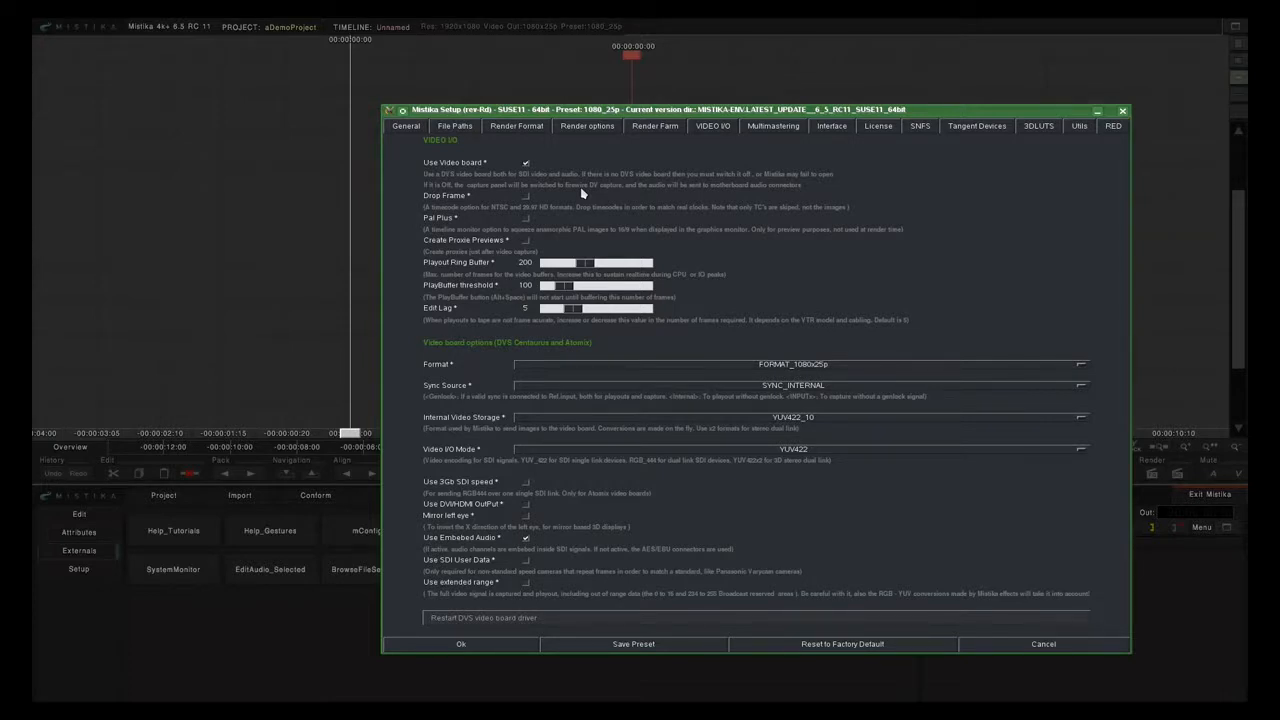
pyautogui.click(475, 648)
# Return to the VTR capture page and dismiss the signal detection warning.
pyautogui.click(713, 532)
pyautogui.click(696, 497)
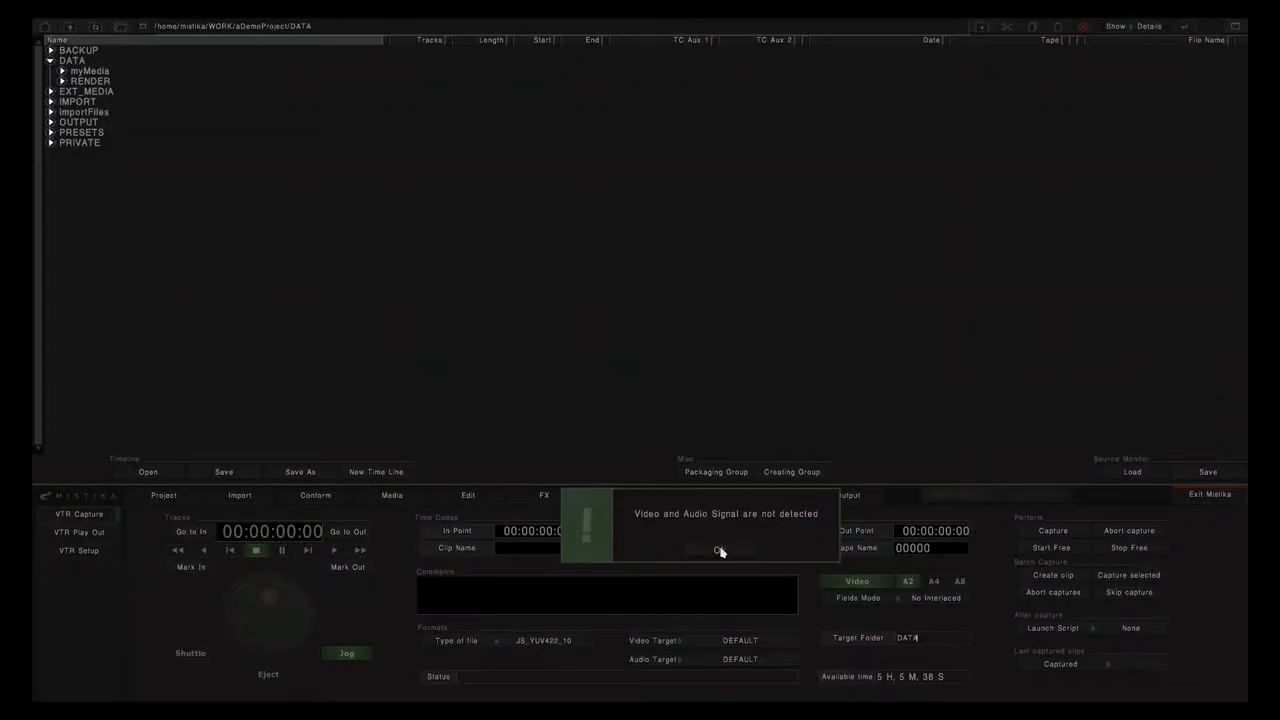
pyautogui.click(719, 550)
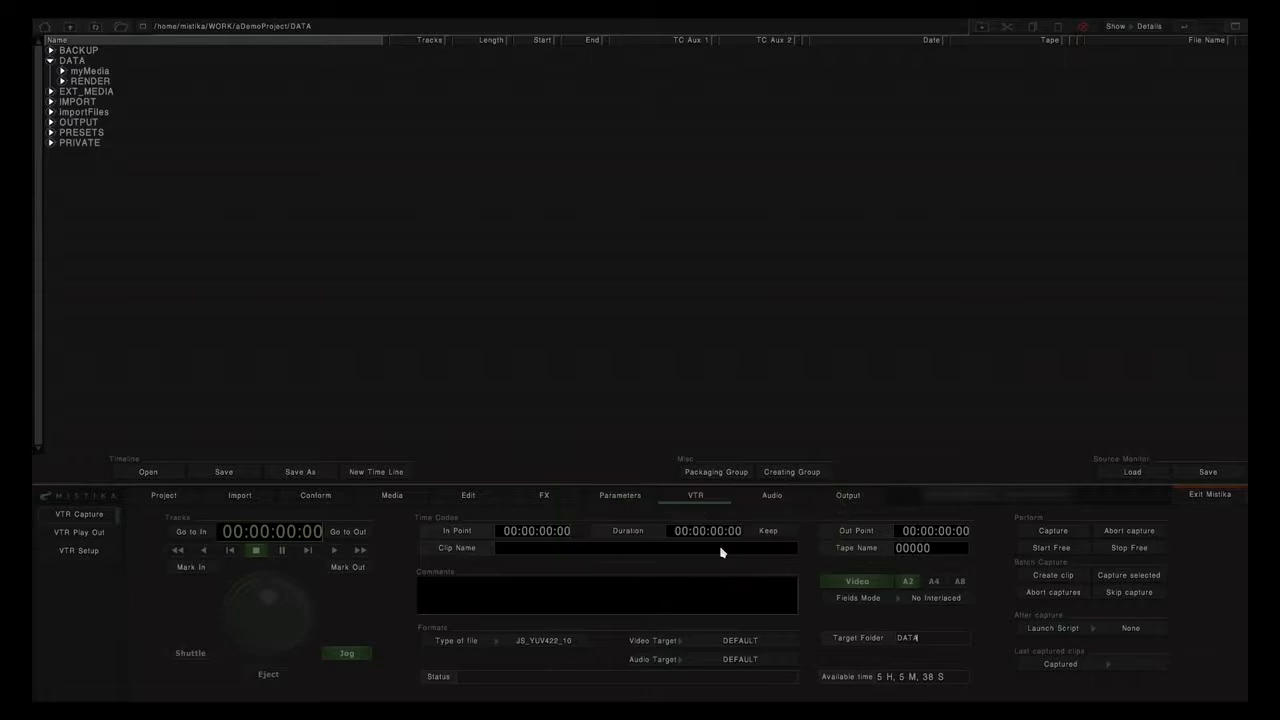
# Review the VTR setup parameters and return to the capture settings.
pyautogui.click(86, 552)
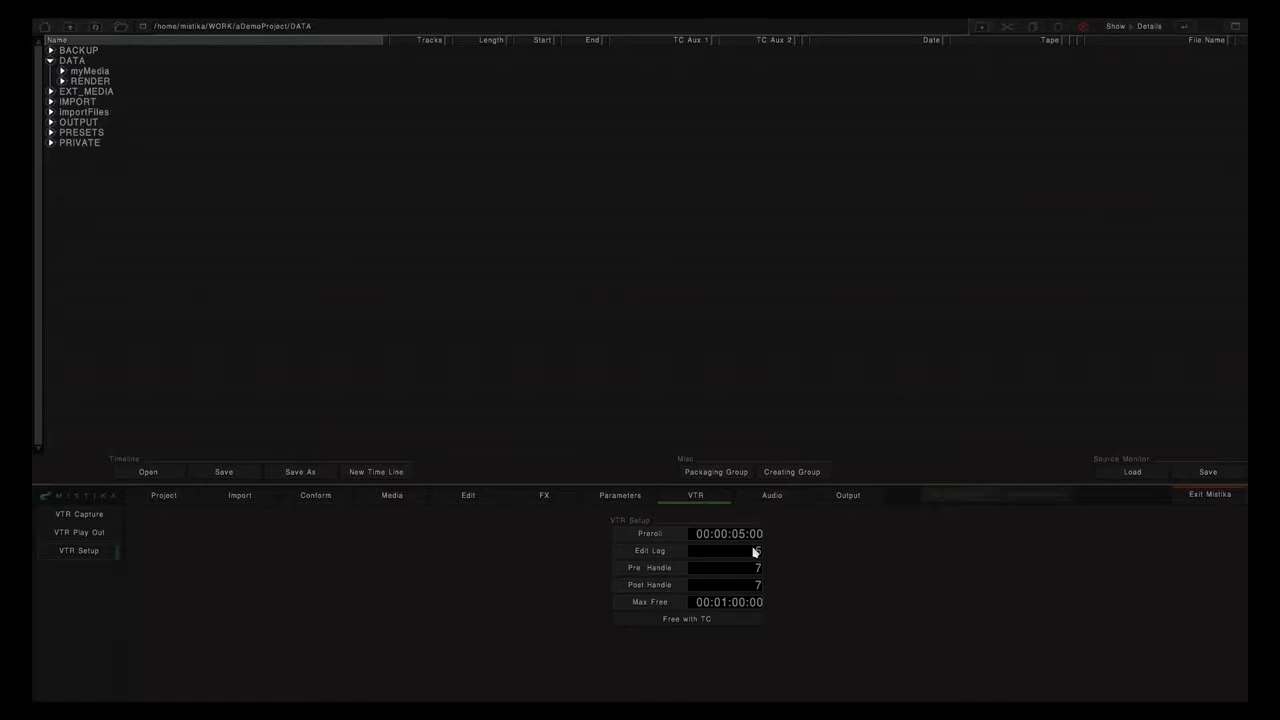
pyautogui.click(89, 518)
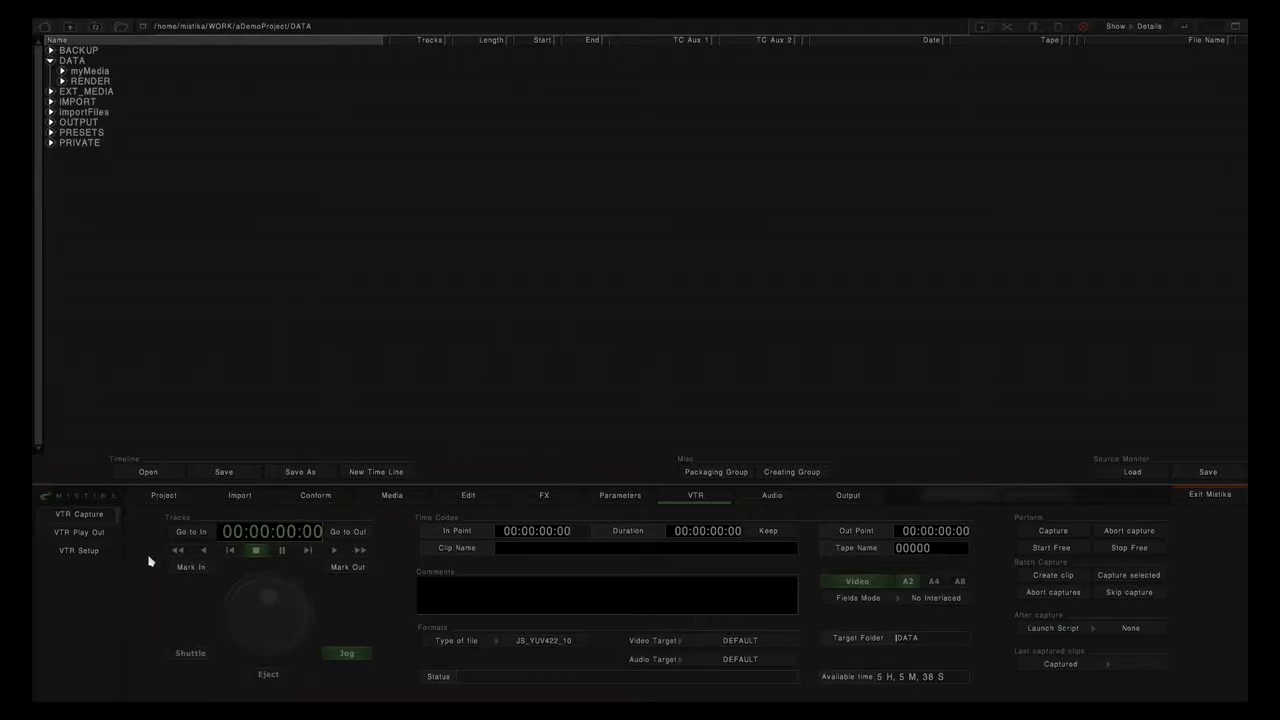
# Try the deck's jog wheel and Shuttle mode, and switch the deck control back to Jog.
pyautogui.moveTo(311, 626); pyautogui.dragTo(395, 577)
pyautogui.click(177, 655)
pyautogui.click(338, 657)
pyautogui.click(350, 657)
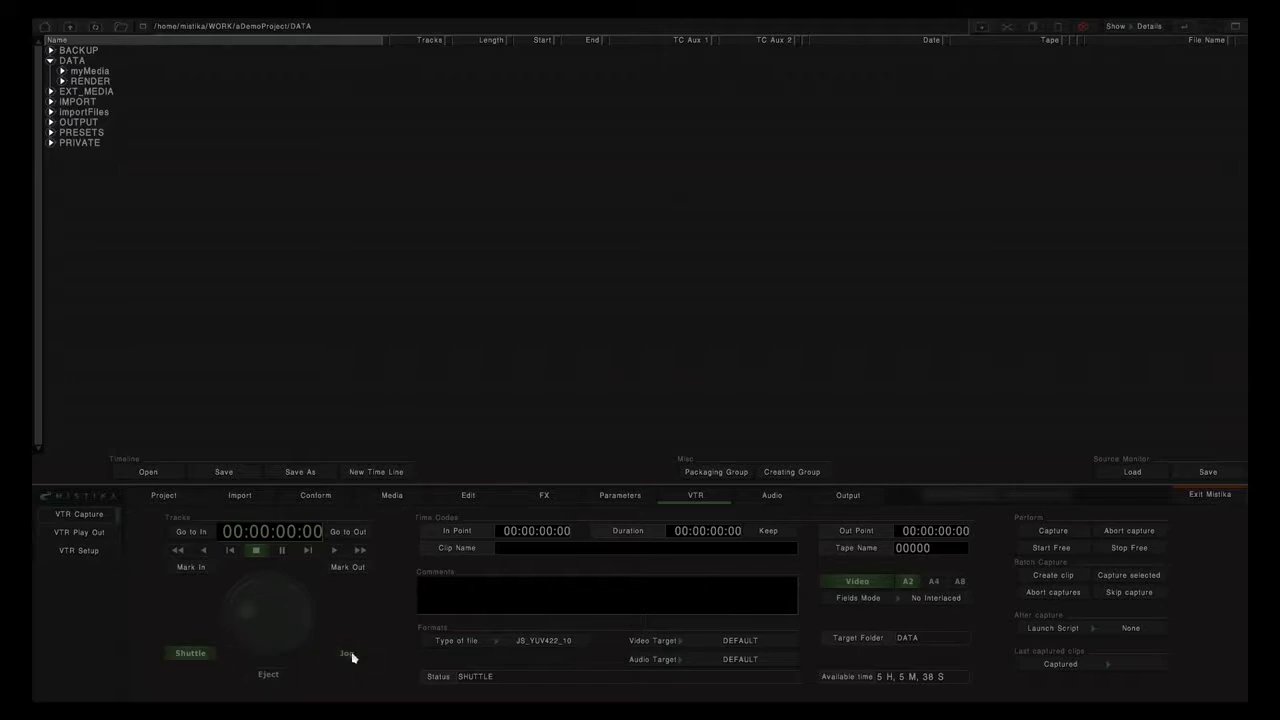
pyautogui.click(350, 656)
pyautogui.click(350, 655)
pyautogui.click(350, 655)
pyautogui.click(350, 655)
# Set the capture duration to 00:01:03:22, enable Keep for it, and set the In Point to 08:00:00:00.
pyautogui.click(521, 535)
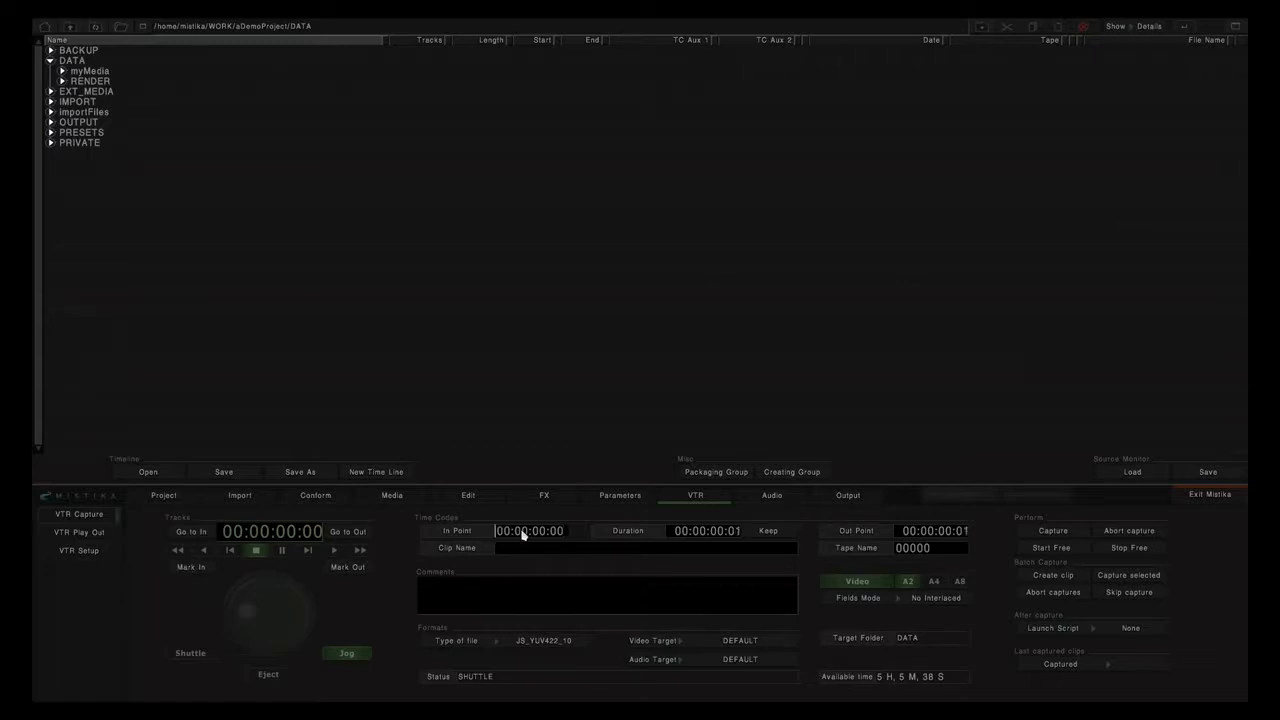
pyautogui.moveTo(512, 537); pyautogui.dragTo(520, 506)
pyautogui.moveTo(697, 530); pyautogui.dragTo(700, 534)
pyautogui.click(768, 533)
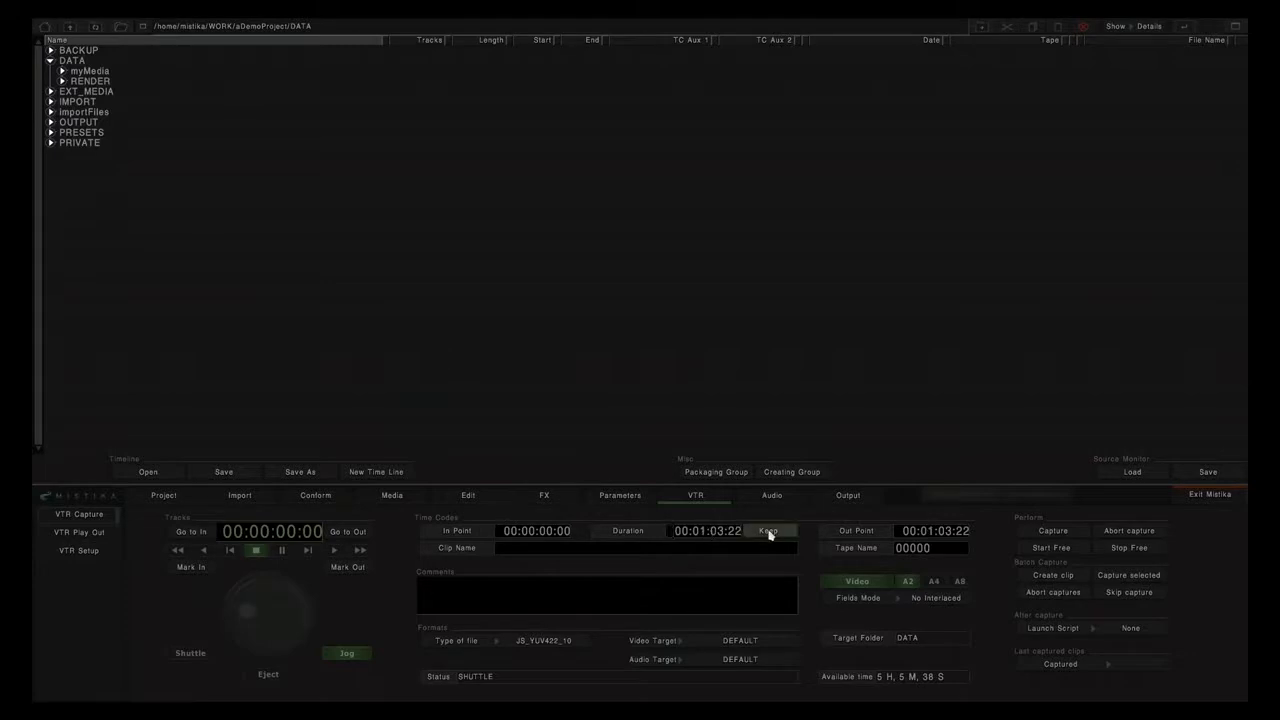
pyautogui.moveTo(505, 530)
pyautogui.mouseDown()
pyautogui.moveTo(512, 481)
pyautogui.moveTo(537, 512)
pyautogui.moveTo(508, 523)
pyautogui.moveTo(503, 503)
pyautogui.moveTo(513, 523)
pyautogui.mouseUp()
# Name the clip my_clip and enter "comments" as its comment.
pyautogui.click(508, 549)
pyautogui.write('my_clip')
pyautogui.click(531, 597)
pyautogui.write('commen')
# Replace the default tape name with "Name".
pyautogui.click(933, 551)
pyautogui.press('BackSpace')
pyautogui.press('BackSpace')
pyautogui.press('BackSpace')
pyautogui.press('BackSpace')
pyautogui.press('BackSpace')
pyautogui.write('Name')
# Try the Video, A2, A4 and A8 capture options, restore Video with A2, and check the Fields Mode choices.
pyautogui.click(867, 587)
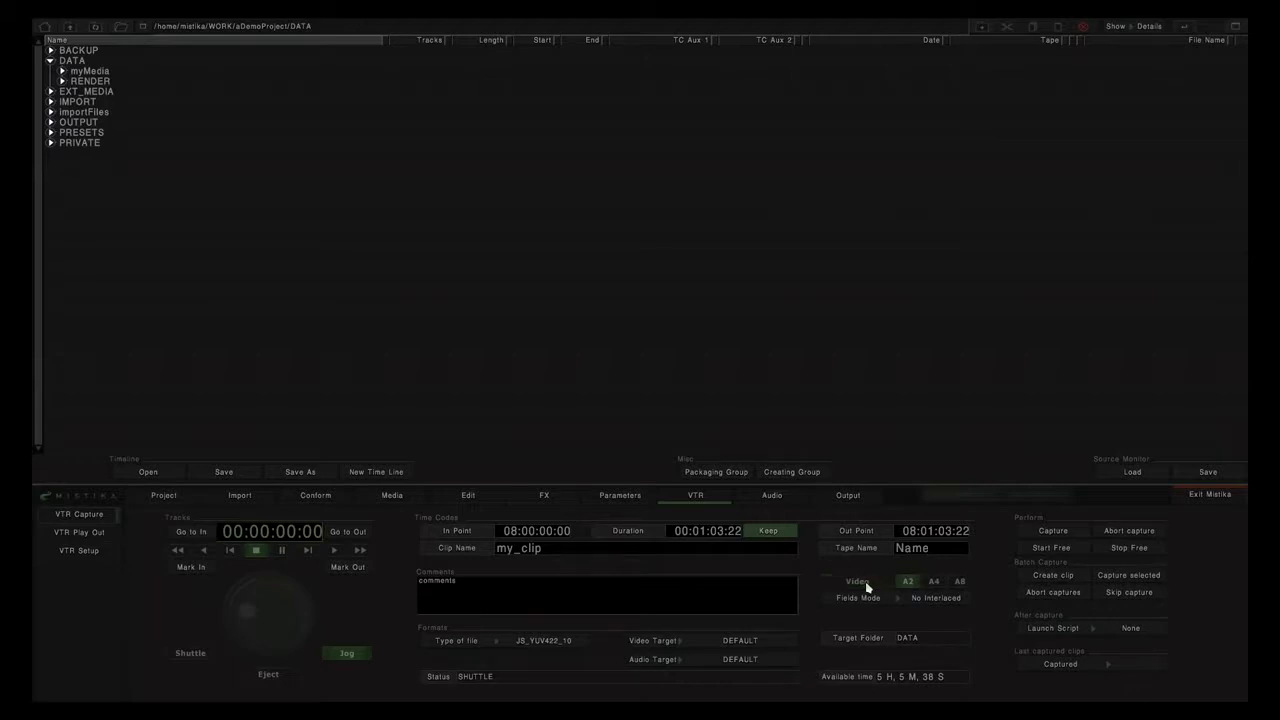
pyautogui.click(867, 587)
pyautogui.click(910, 583)
pyautogui.click(933, 584)
pyautogui.click(959, 583)
pyautogui.click(905, 584)
pyautogui.click(940, 600)
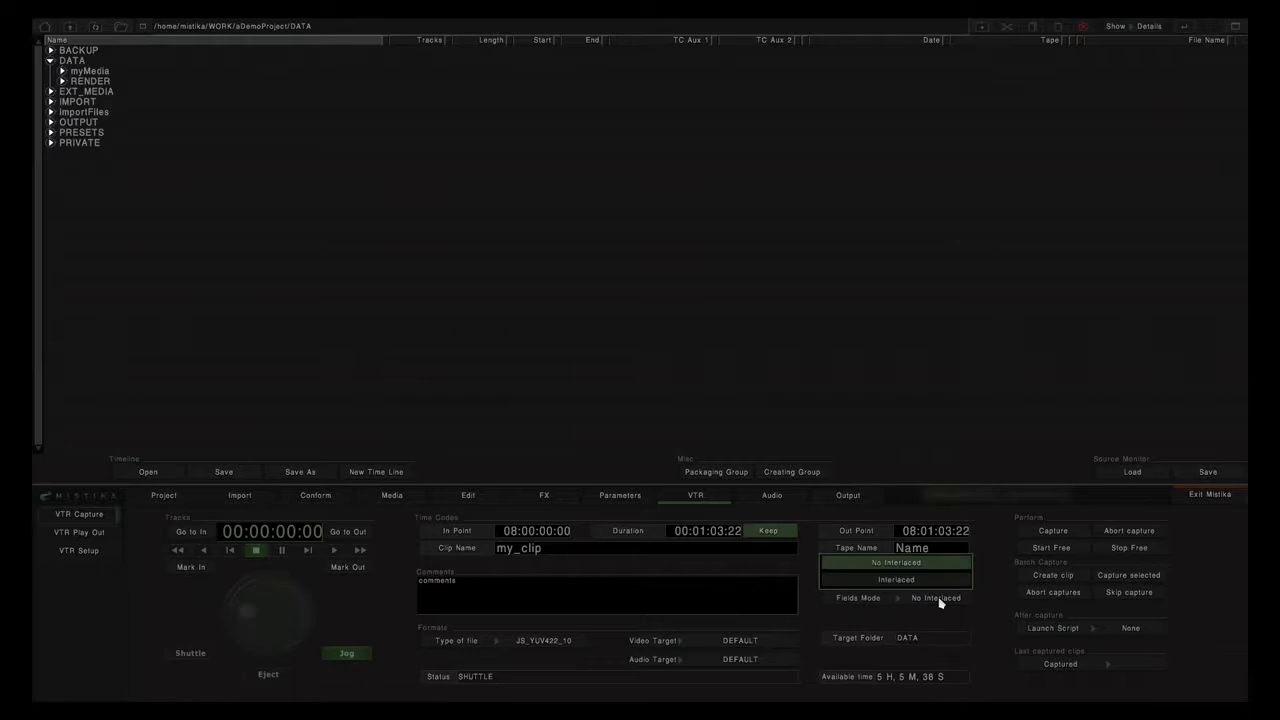
pyautogui.click(940, 603)
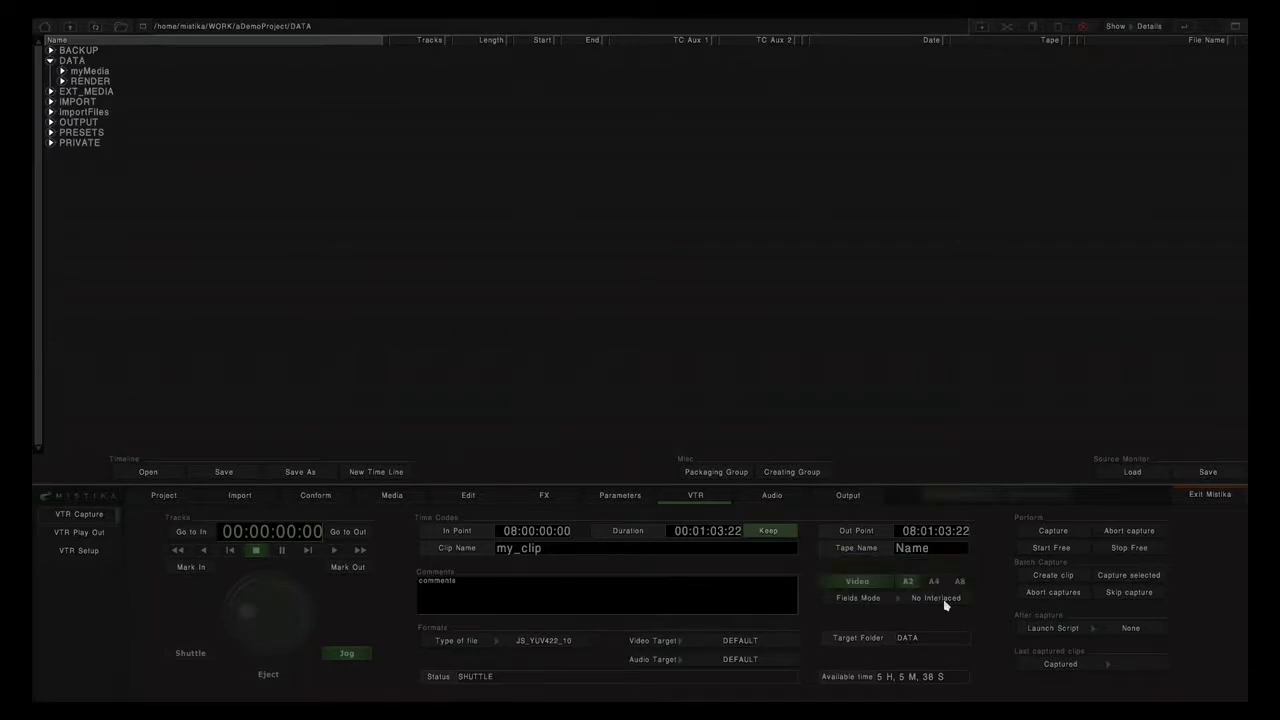
# Try JS_RGB_10 as the capture file type, and switch back to JS_YUV422_10.
pyautogui.click(537, 645)
pyautogui.click(546, 644)
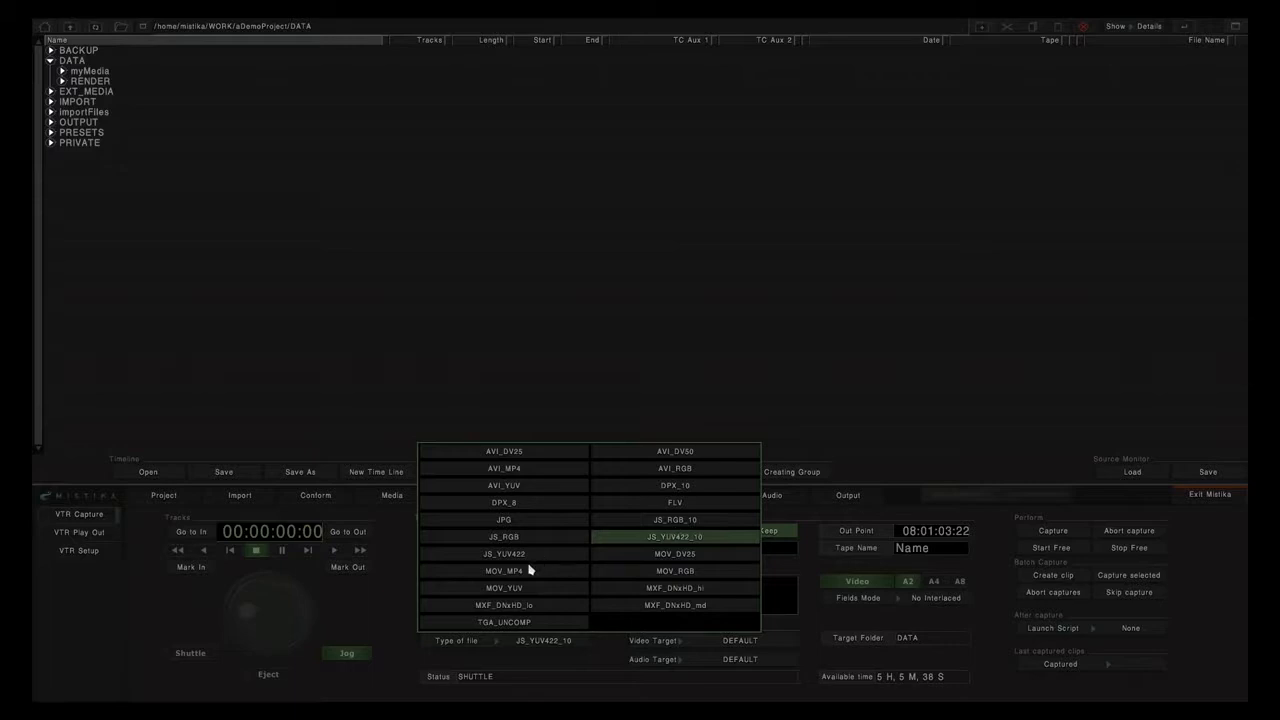
pyautogui.click(709, 521)
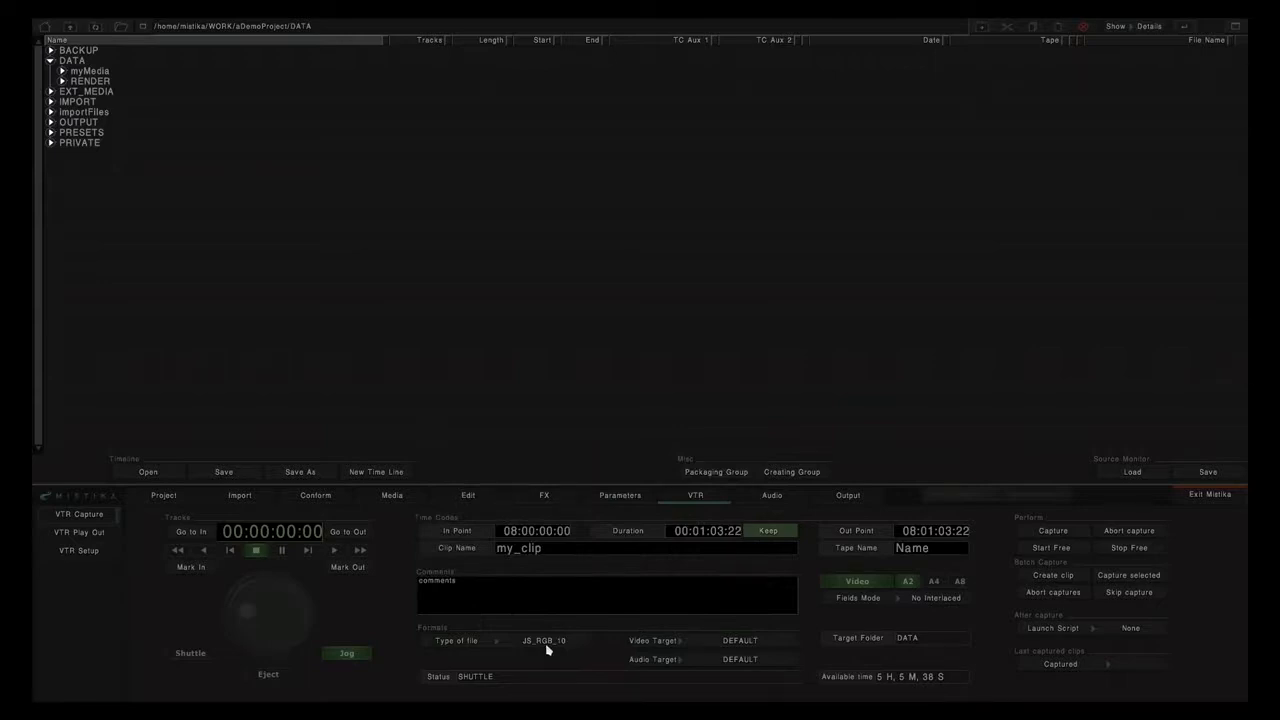
pyautogui.click(546, 645)
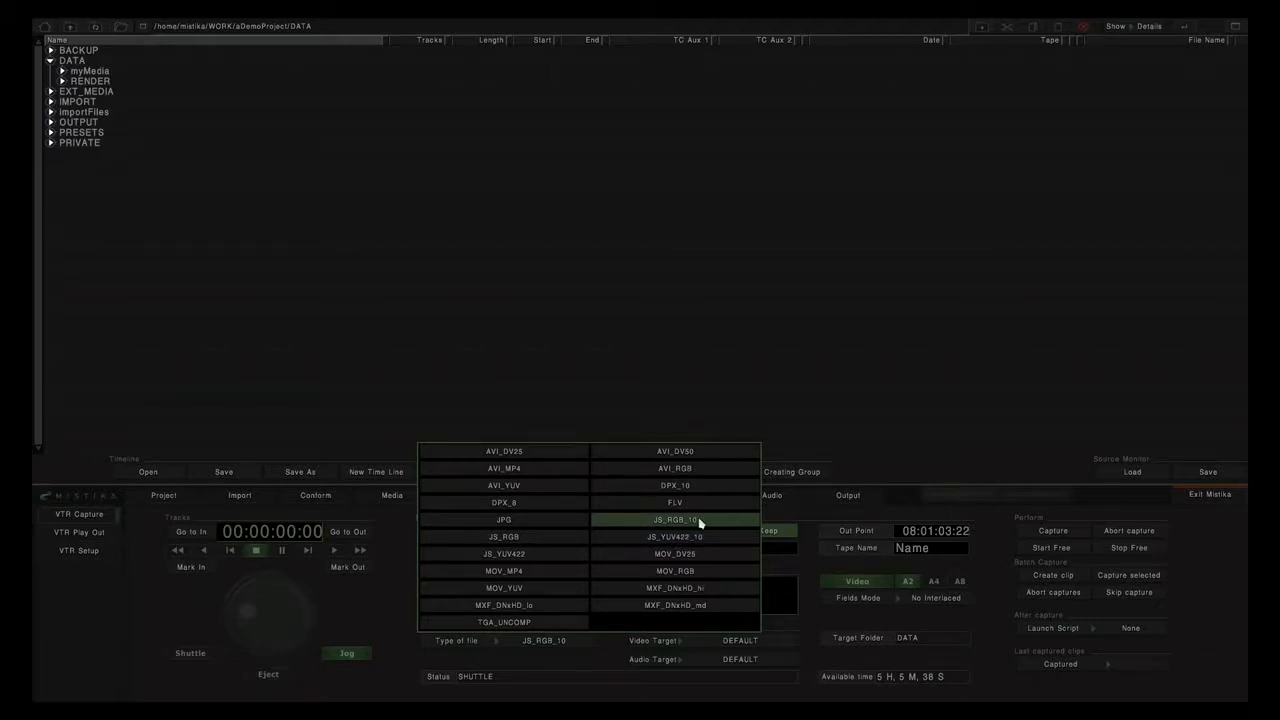
pyautogui.click(690, 537)
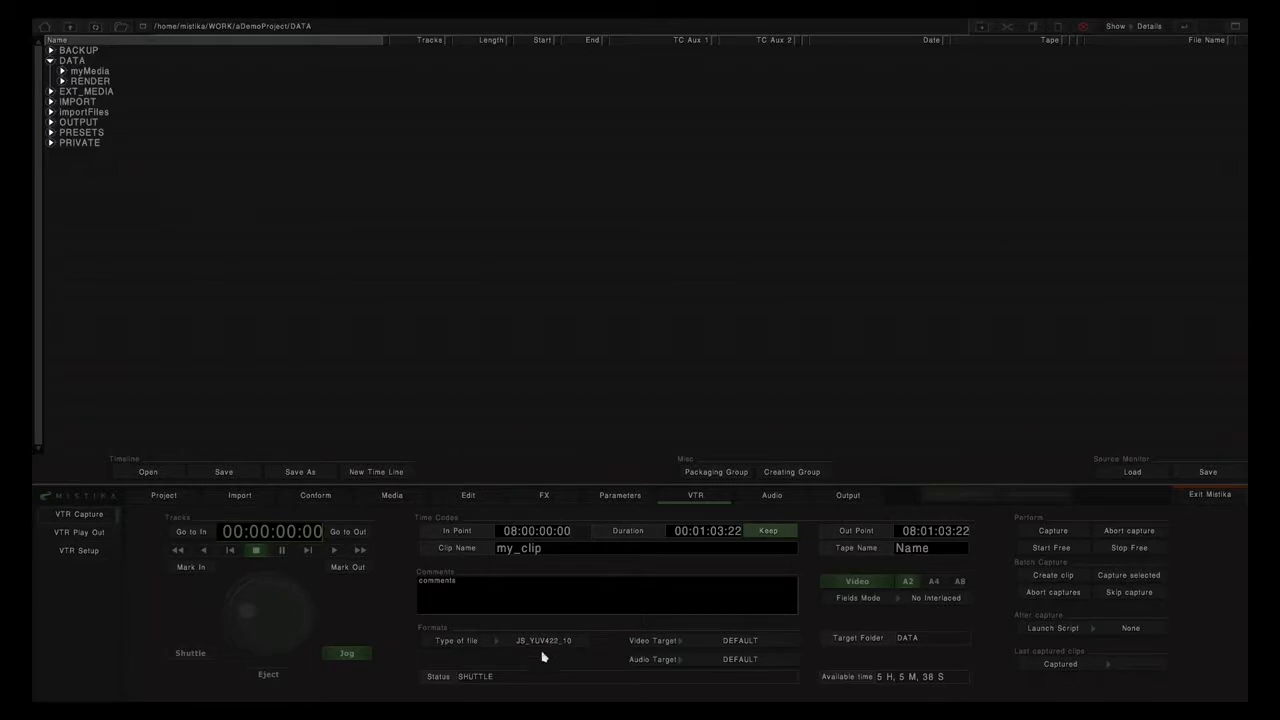
# Check the available video targets and keep DEFAULT.
pyautogui.click(727, 643)
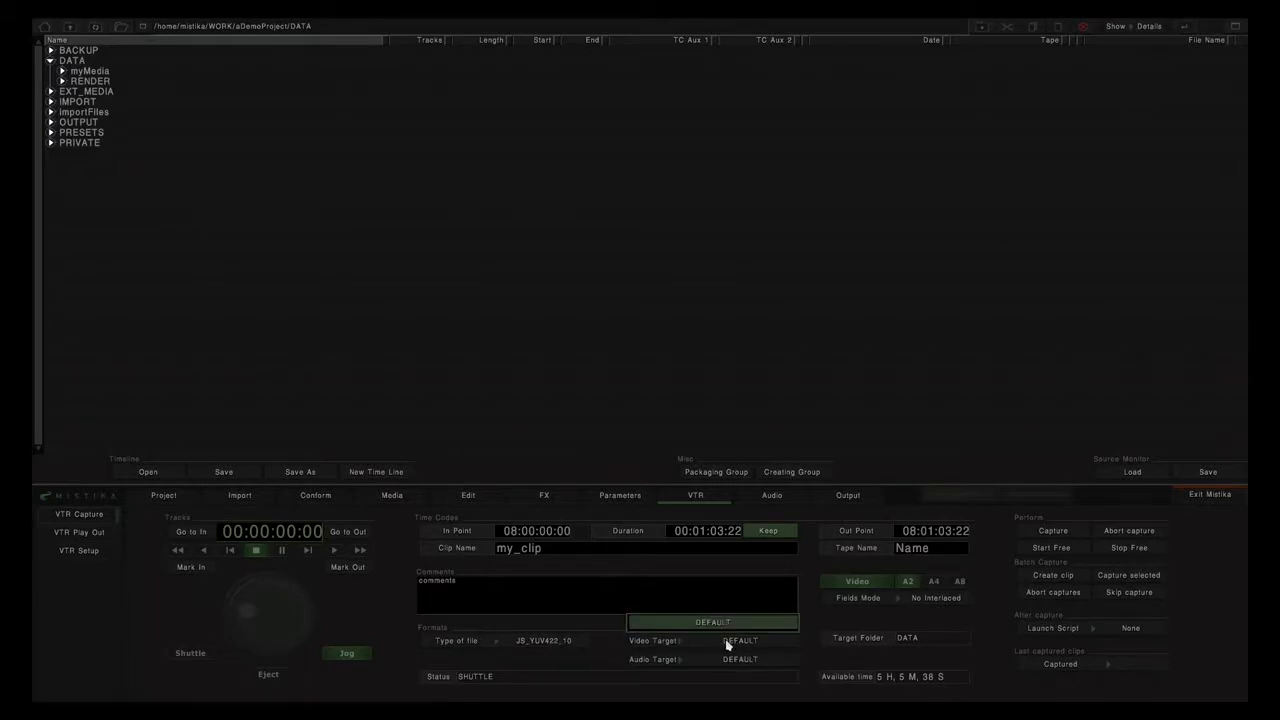
pyautogui.click(726, 624)
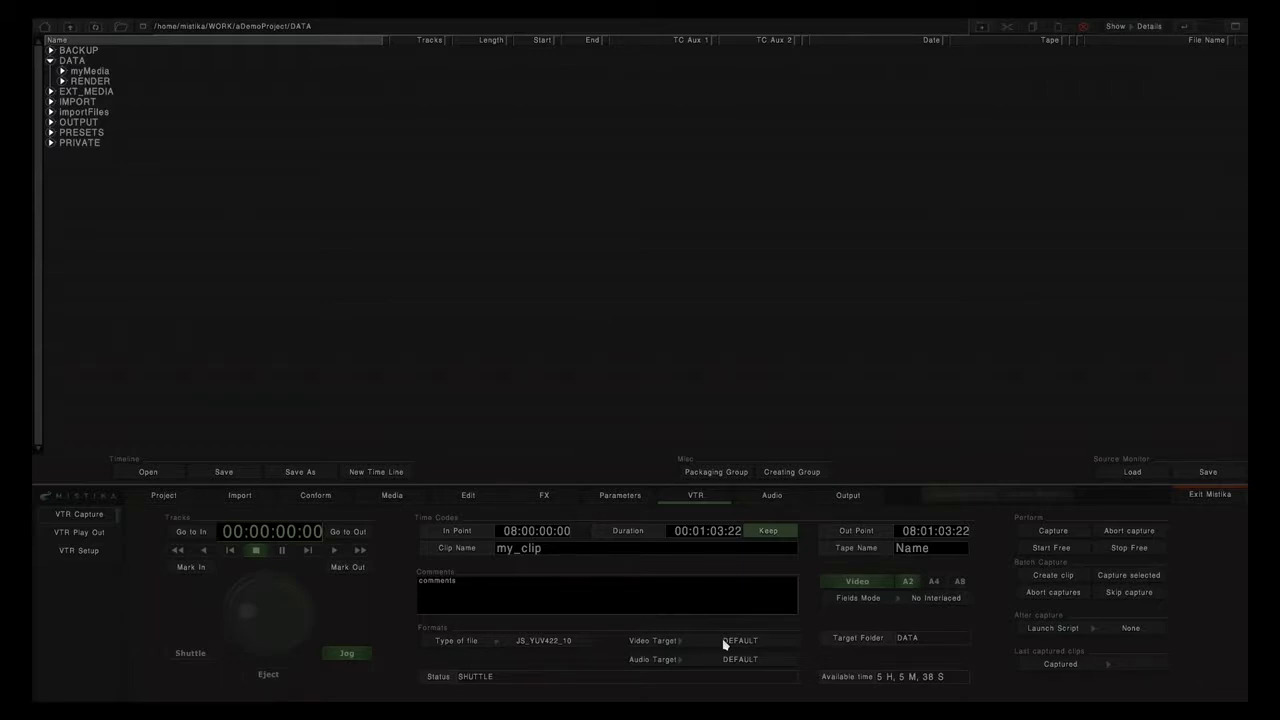
pyautogui.click(727, 642)
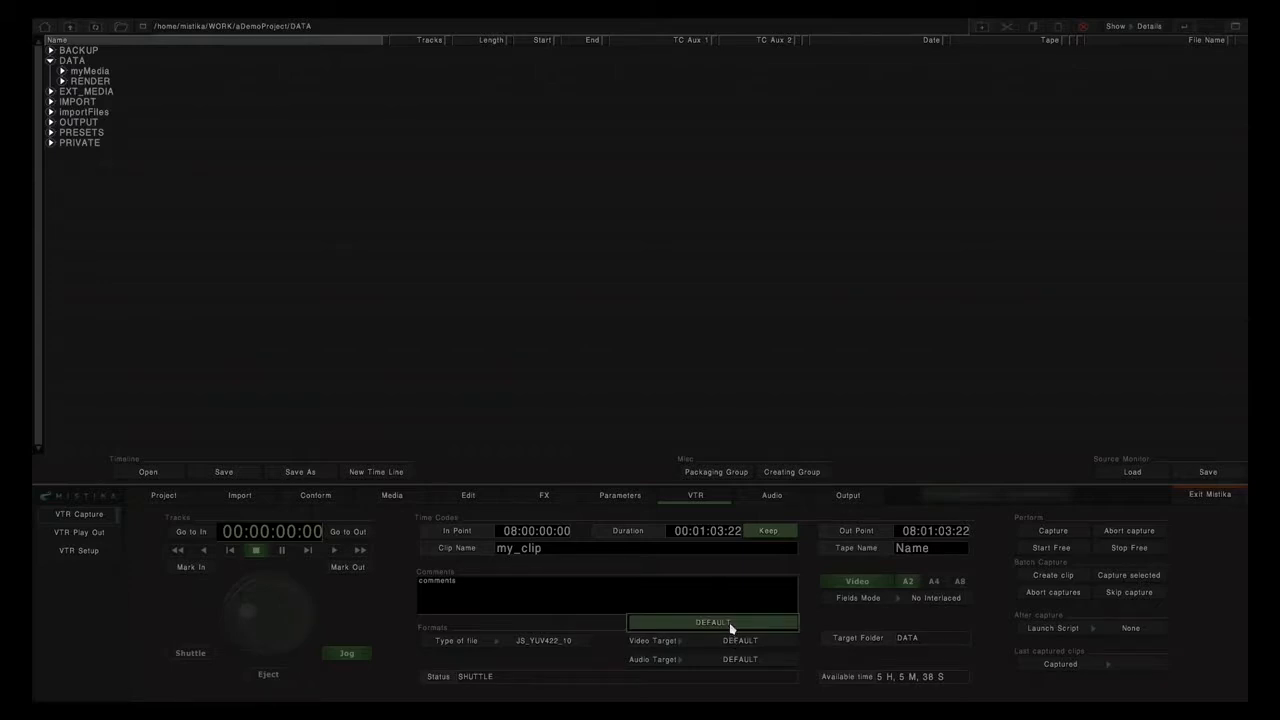
pyautogui.click(731, 627)
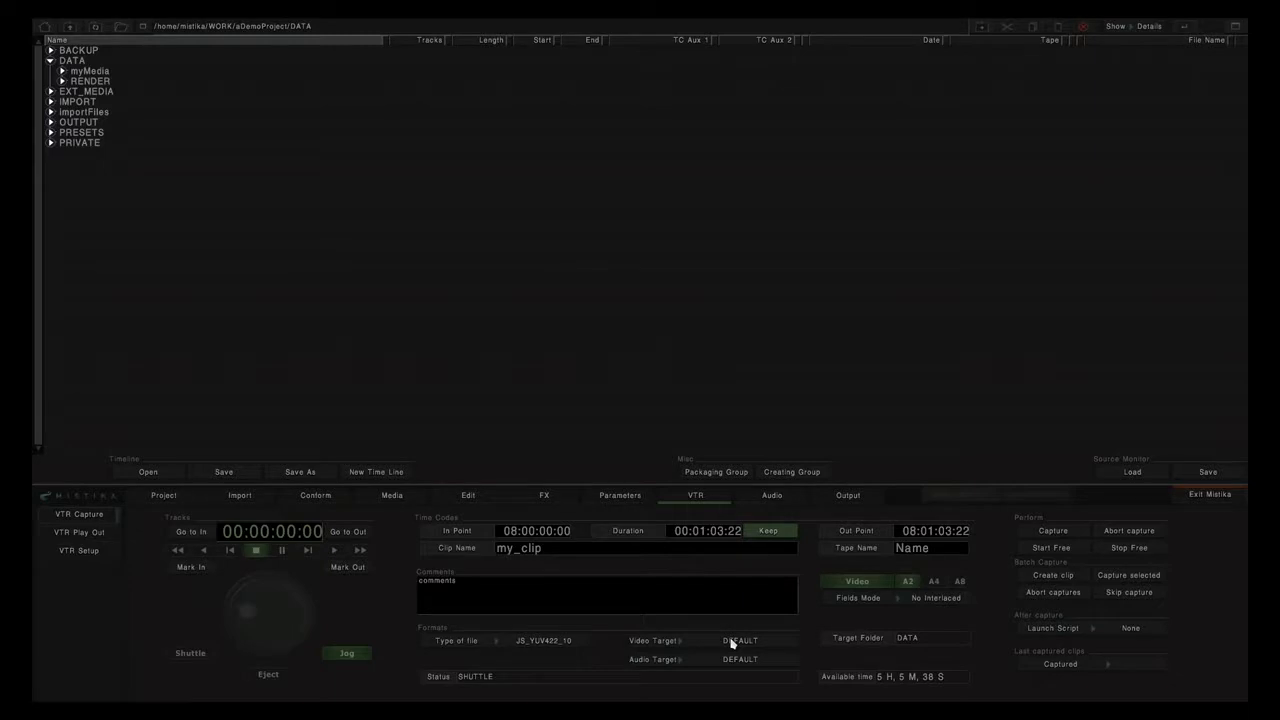
pyautogui.click(731, 643)
pyautogui.click(750, 622)
# Set DATA/myMedia as the target folder, create the batch clip my_clip there, and select it in the list.
pyautogui.click(99, 74)
pyautogui.click(1054, 576)
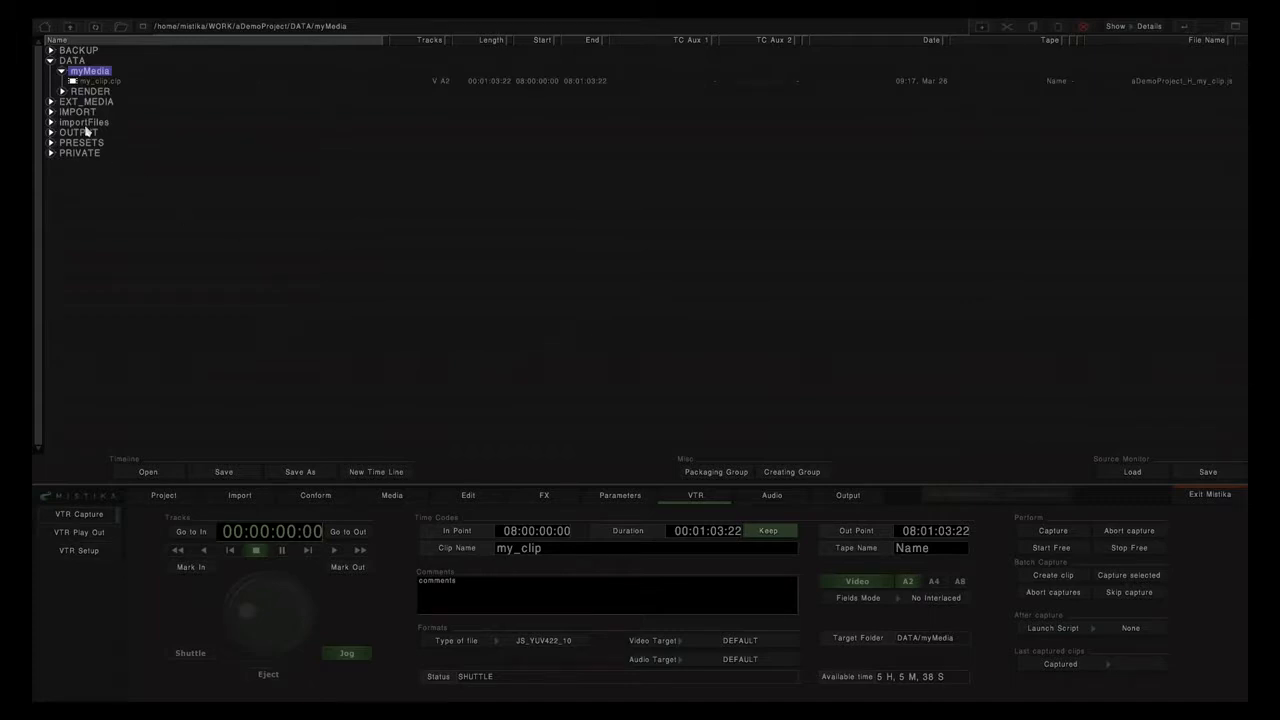
pyautogui.click(95, 83)
pyautogui.click(124, 99)
pyautogui.click(121, 83)
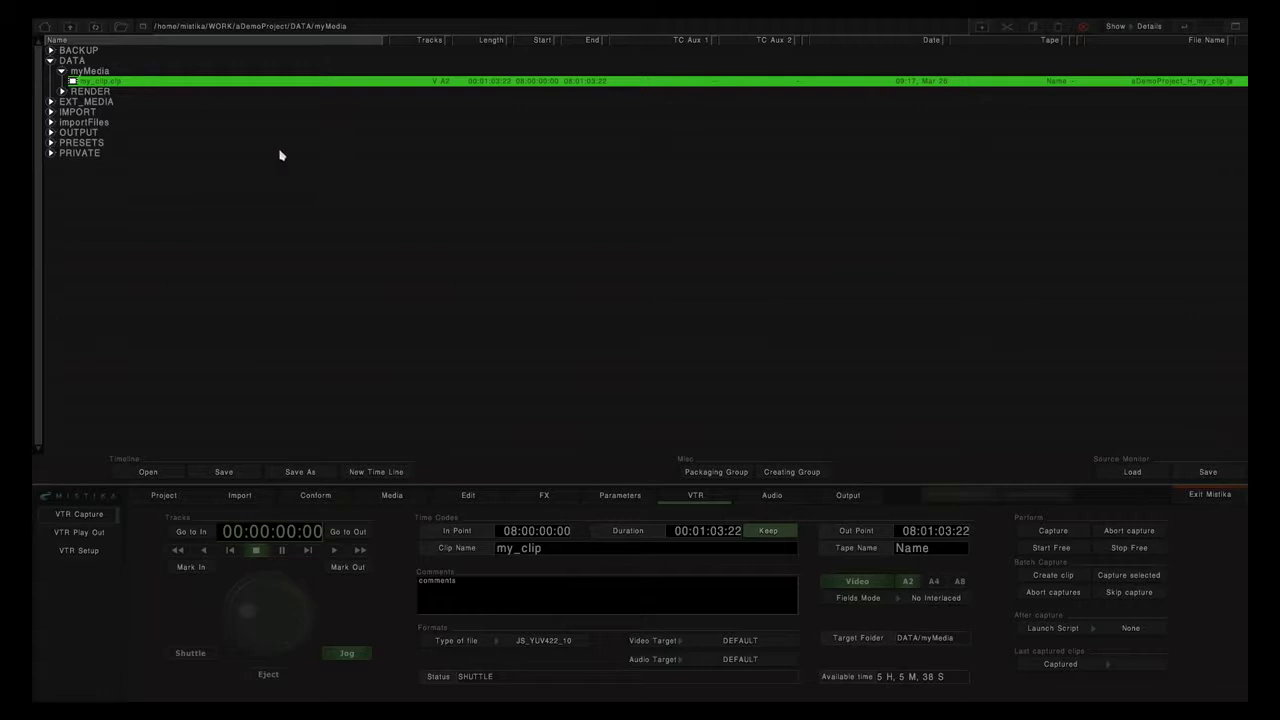
# Create a second batch clip named my_otherClip with the In Point at 09:00:00:00.
pyautogui.moveTo(509, 530); pyautogui.dragTo(512, 525)
pyautogui.click(554, 550)
pyautogui.press('BackSpace')
pyautogui.press('BackSpace')
pyautogui.press('BackSpace')
pyautogui.press('BackSpace')
pyautogui.write('d')
pyautogui.press('BackSpace')
pyautogui.write('othre')
pyautogui.press('BackSpace')
pyautogui.press('BackSpace')
pyautogui.press('BackSpace')
pyautogui.write('herClip')
pyautogui.click(1043, 577)
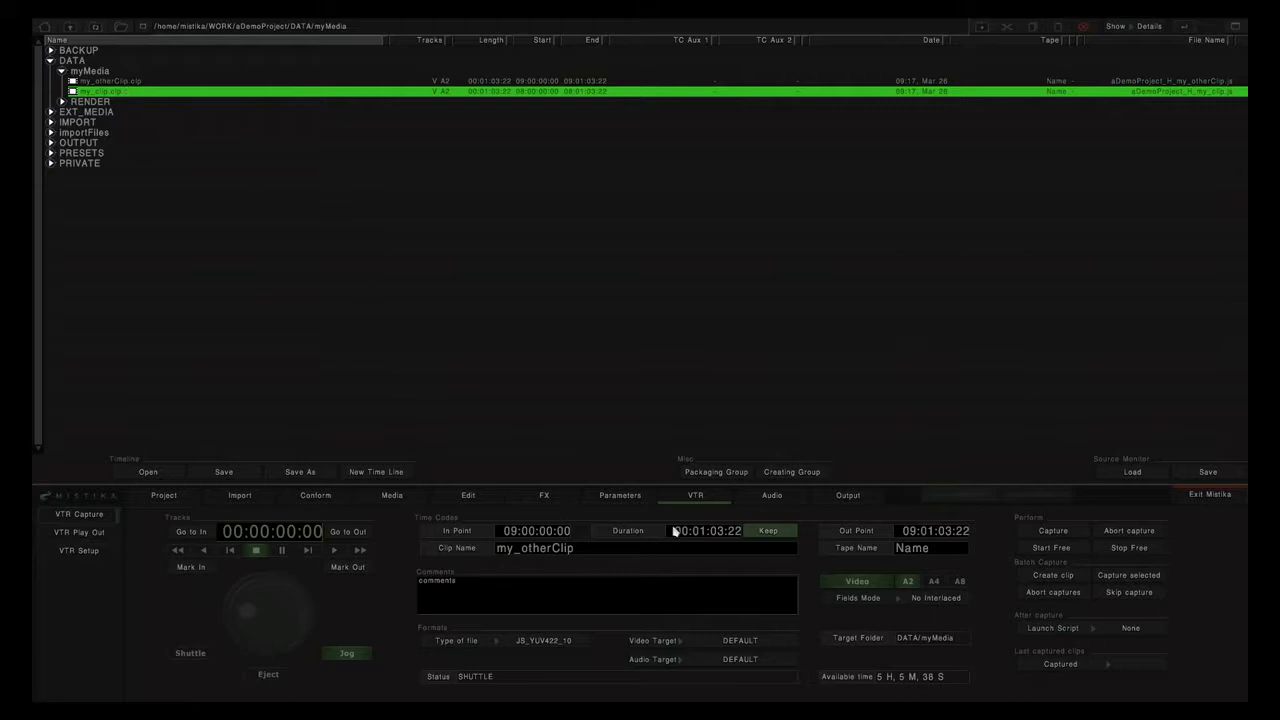
# Create two more batch clips, my_otherClip_001 with In Point 10:00:00:00 and my_otherClip_002 with In Point 11:00:00:00.
pyautogui.write('_001')
pyautogui.moveTo(505, 533); pyautogui.dragTo(509, 525)
pyautogui.click(1055, 576)
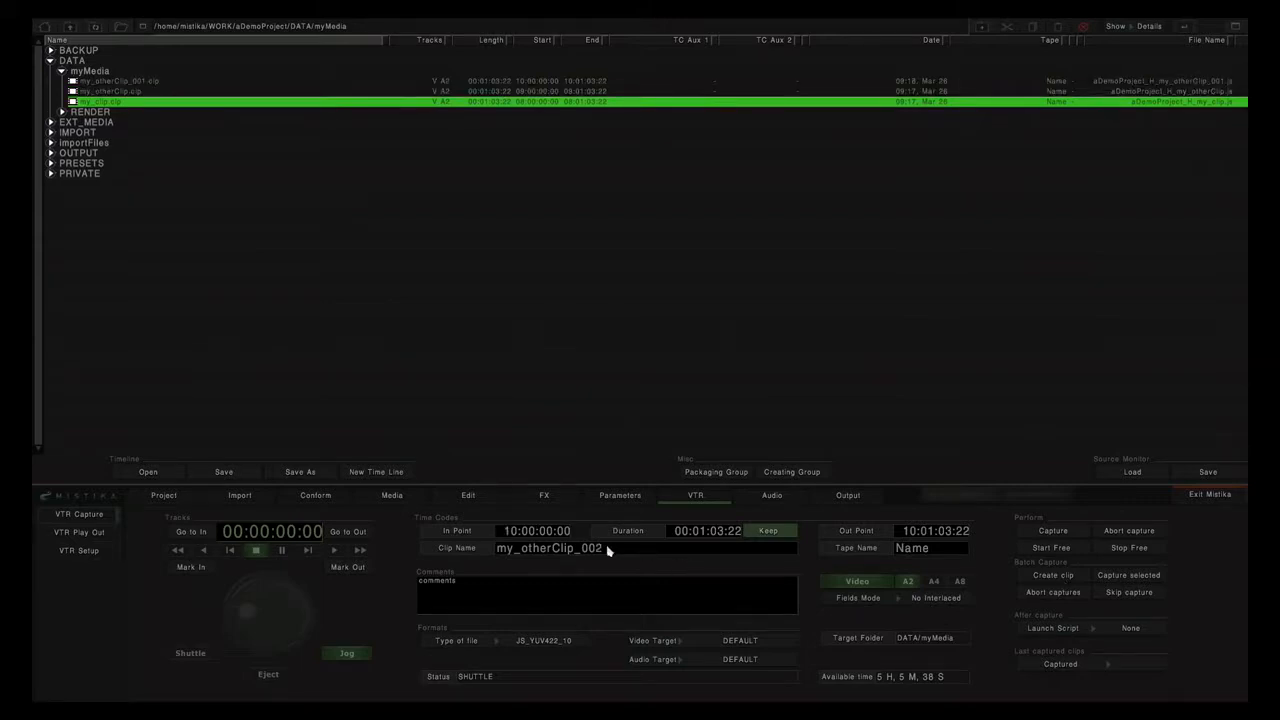
pyautogui.moveTo(513, 538); pyautogui.dragTo(515, 527)
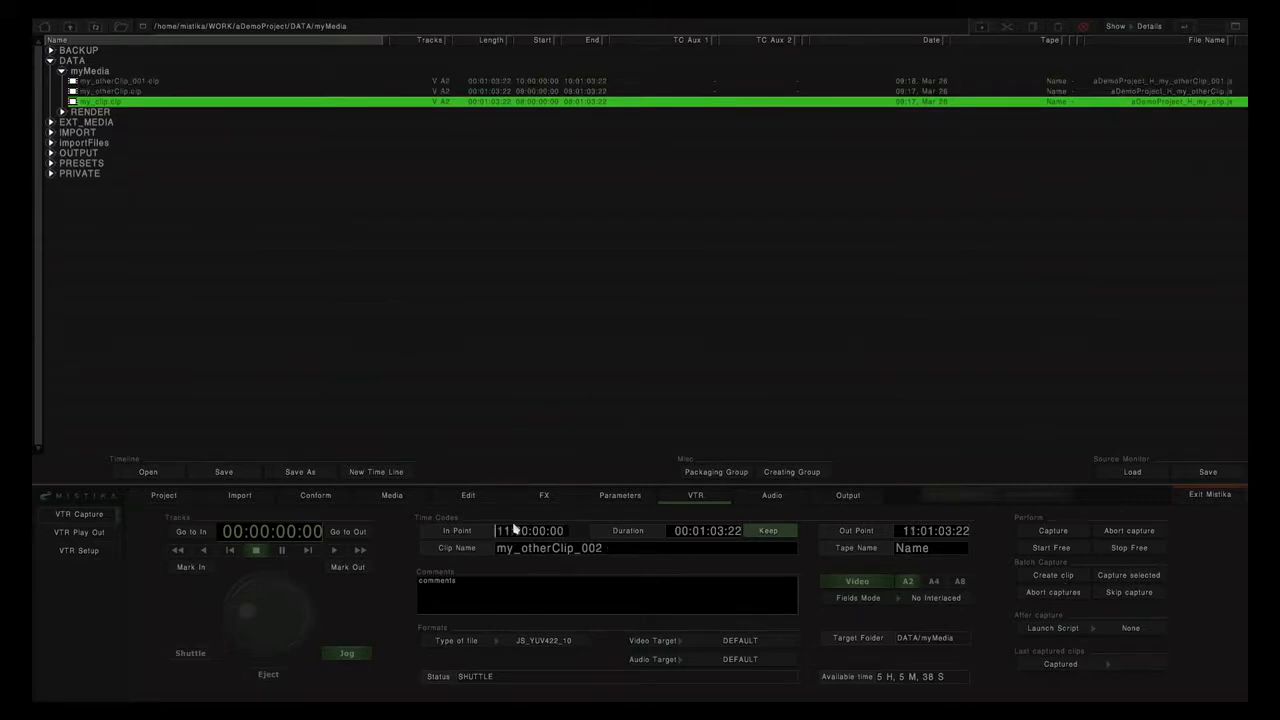
pyautogui.click(1053, 578)
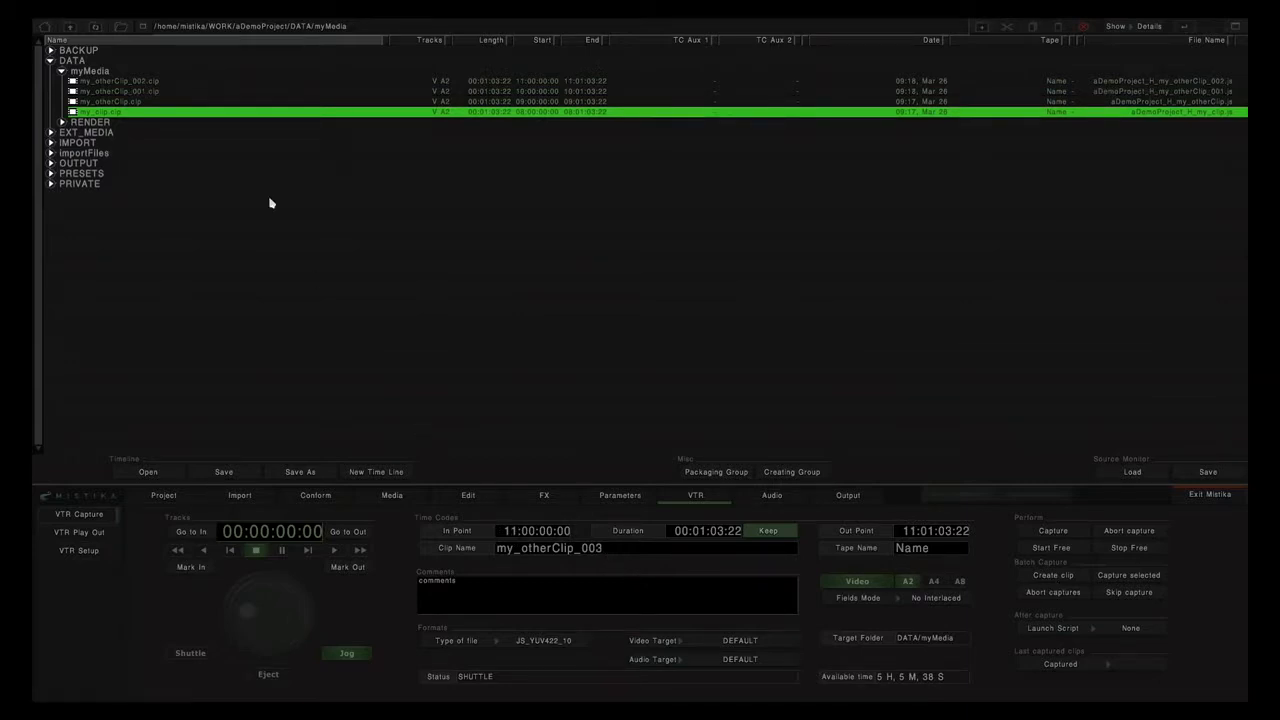
# Select all four batch clips in myMedia, and check the after-capture Launch Script option.
pyautogui.click(153, 82)
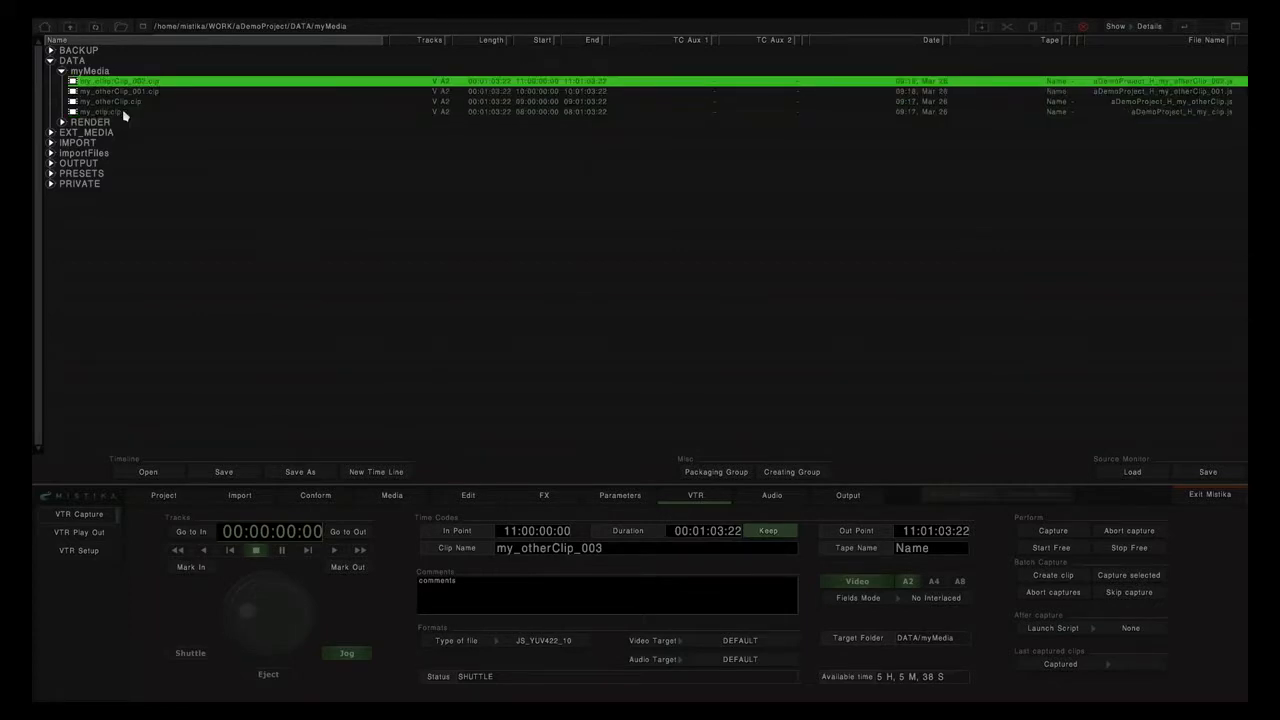
pyautogui.keyDown('shift'); pyautogui.click(119, 113); pyautogui.keyUp('shift')
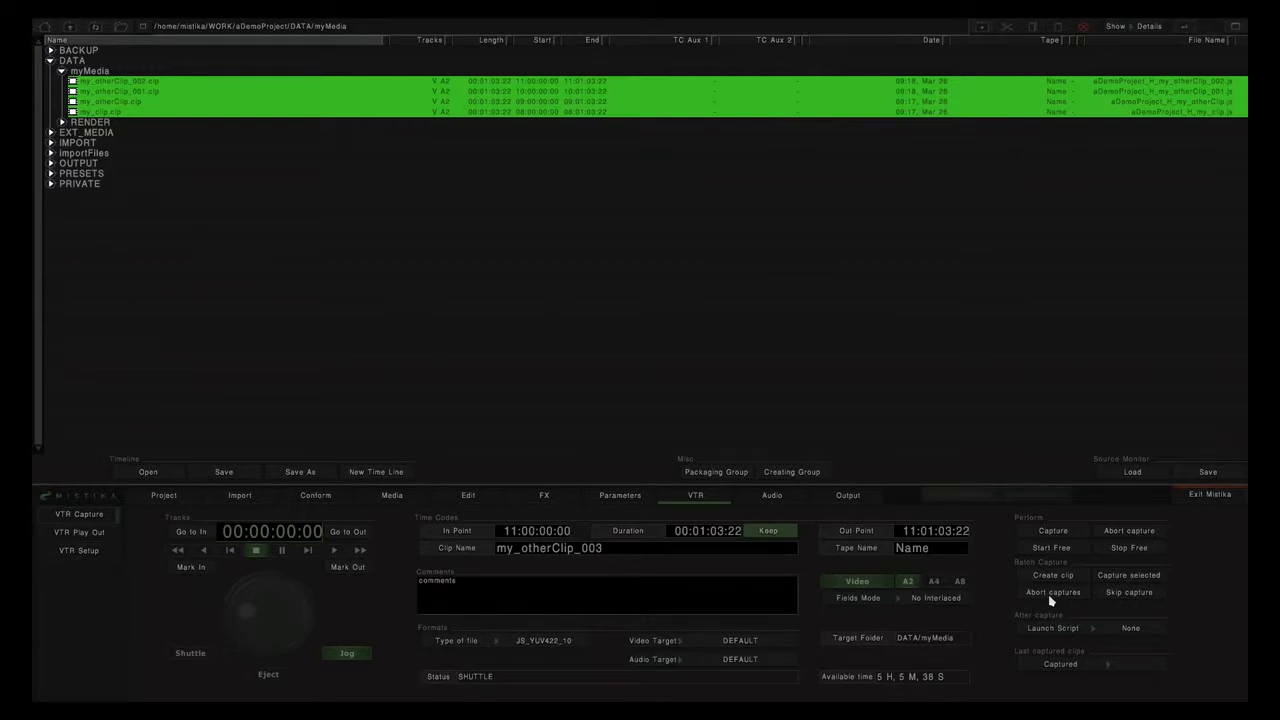
pyautogui.click(1140, 630)
# Select my_otherClip_001, and load my_clip's data into the capture fields.
pyautogui.click(133, 93)
pyautogui.click(133, 93)
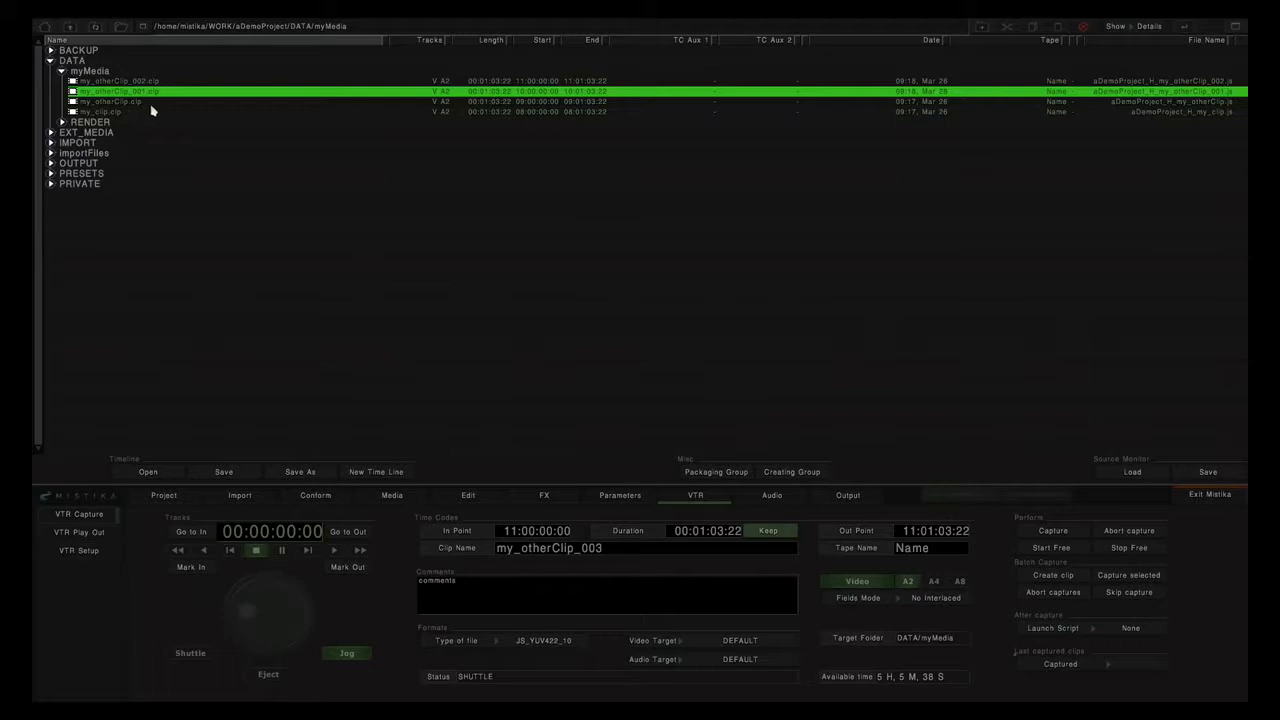
pyautogui.click(94, 113)
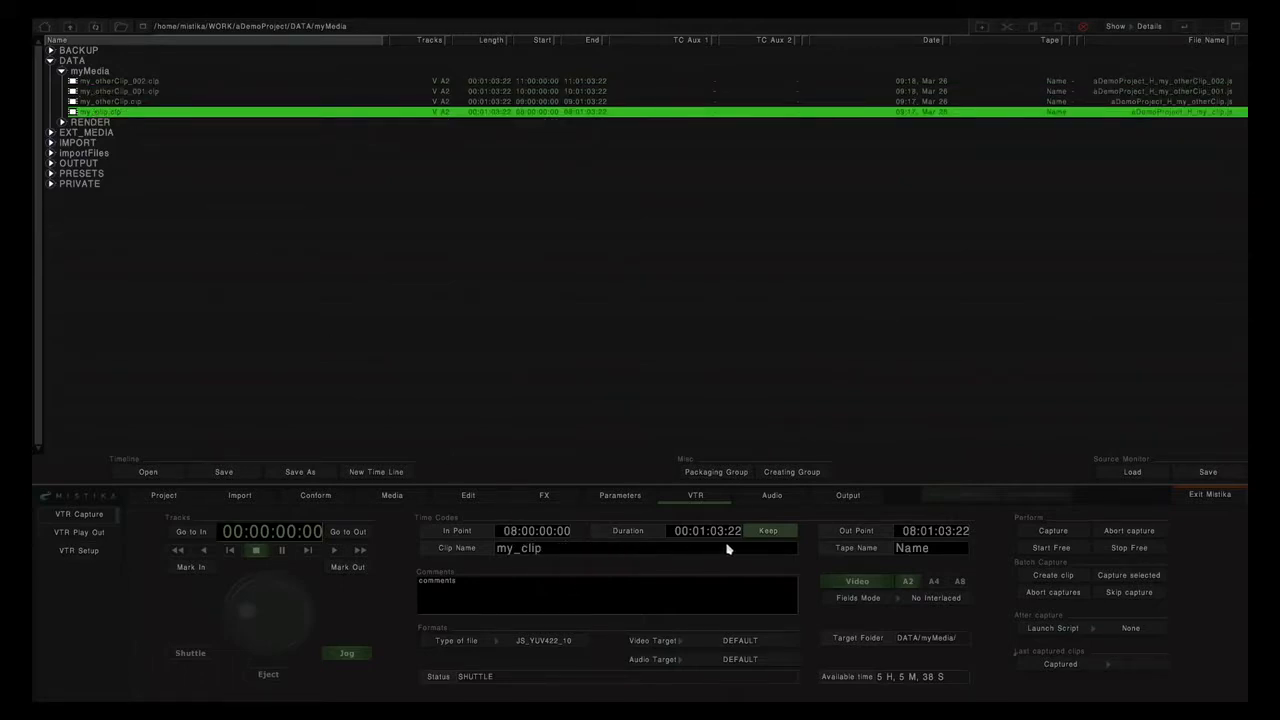
# Set my_clip's In Point to 01:00:00:00 and recreate the batch clip, overwriting the existing one.
pyautogui.click(511, 534)
pyautogui.write('01')
pyautogui.click(1048, 580)
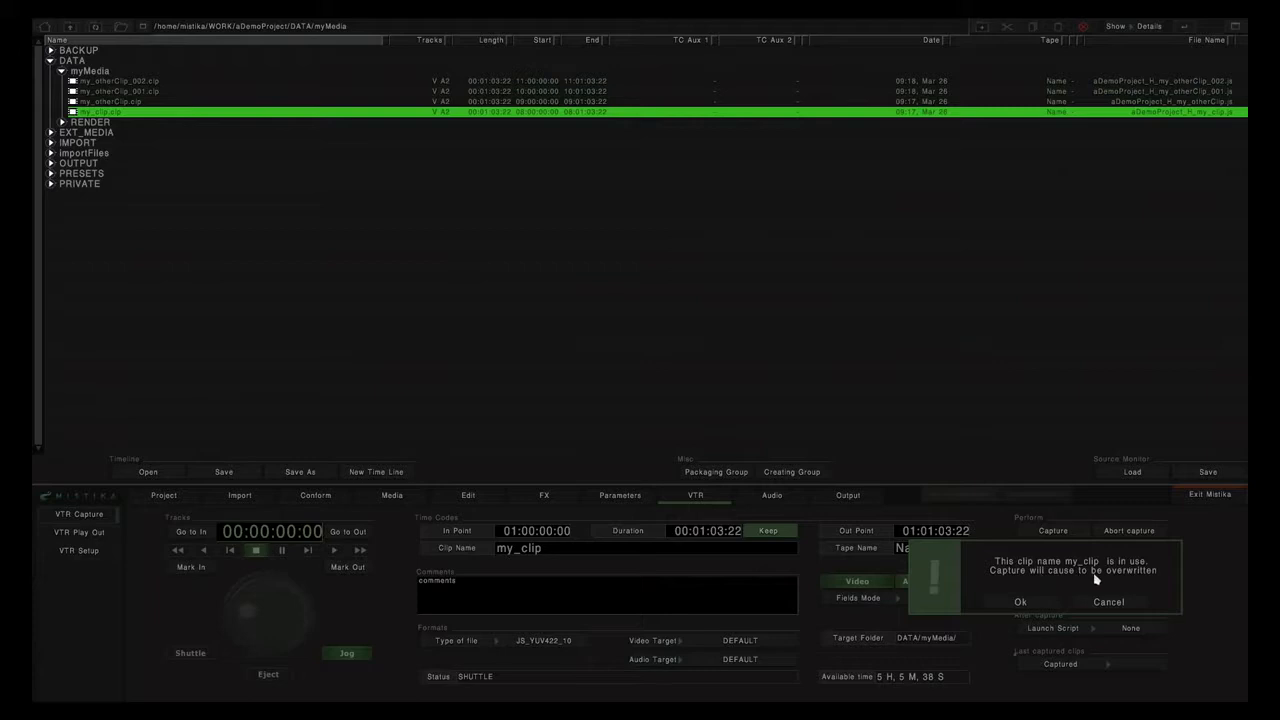
pyautogui.click(1020, 602)
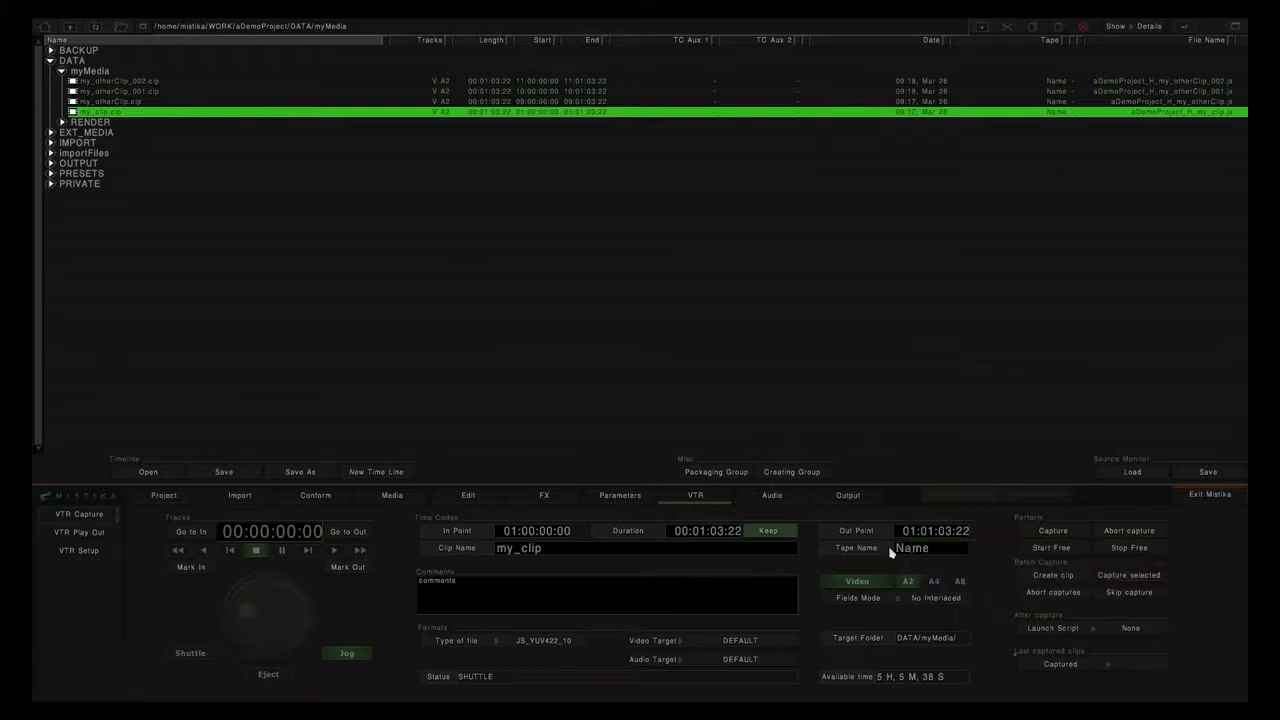
pyautogui.click(526, 115)
# Open mConfig from the Edit externals, set the Video I/O Mode to STEREO_3D, and accept the setup.
pyautogui.click(470, 496)
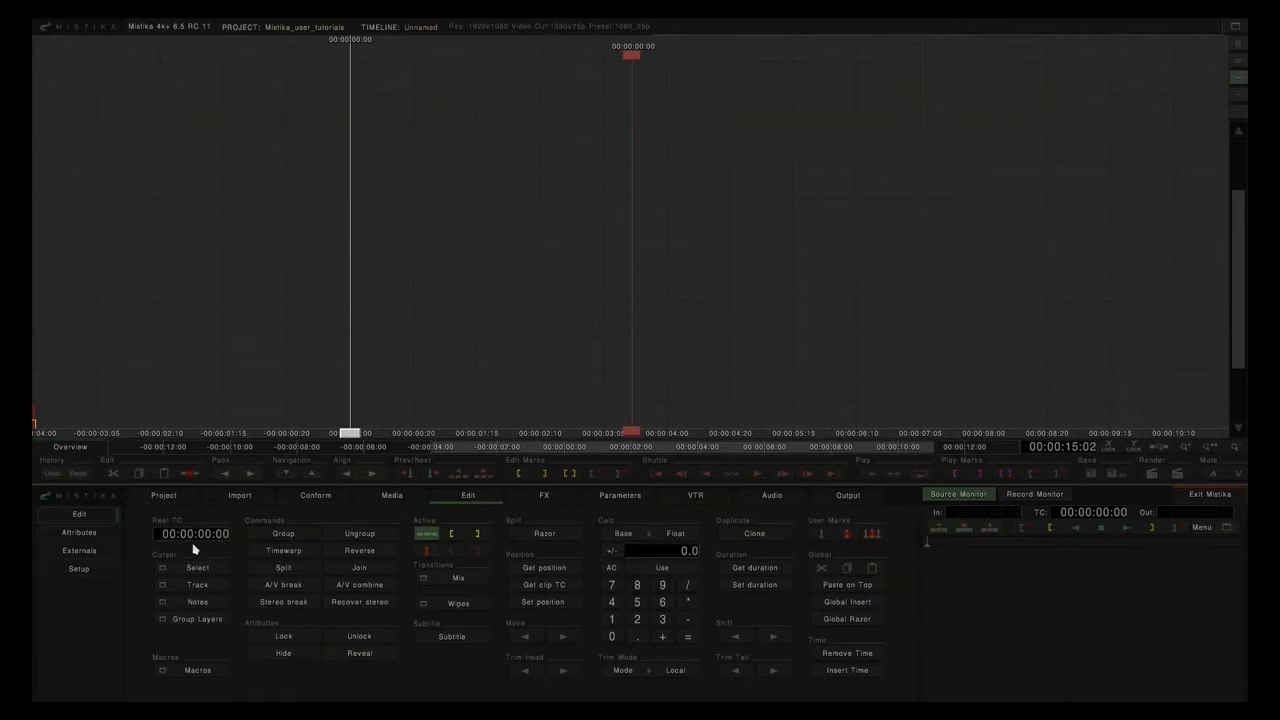
pyautogui.click(80, 552)
pyautogui.click(369, 538)
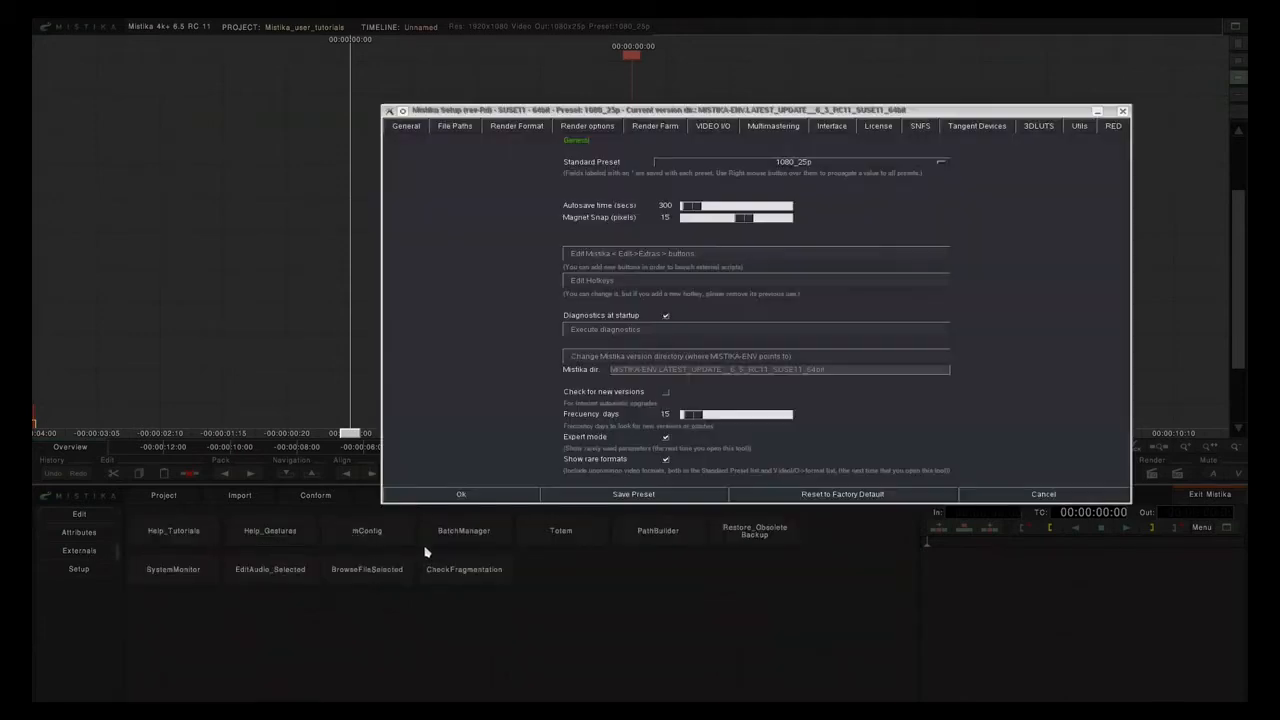
pyautogui.click(713, 127)
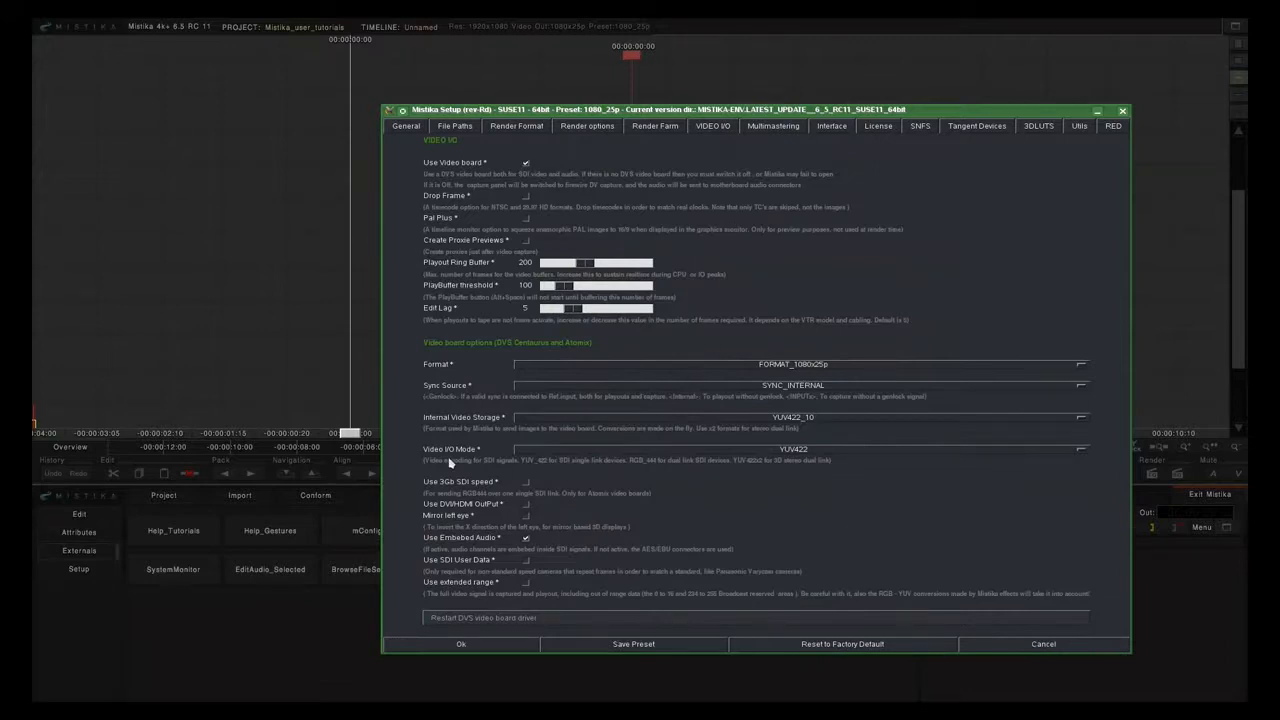
pyautogui.click(812, 452)
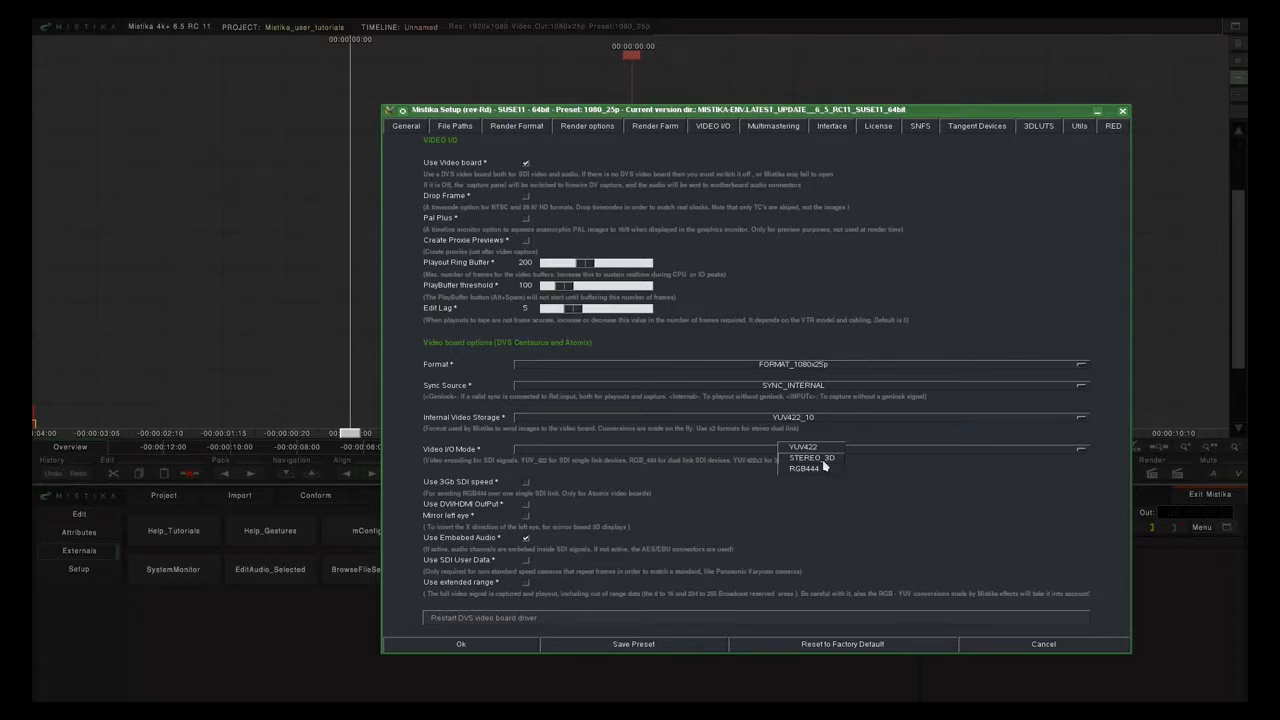
pyautogui.click(823, 460)
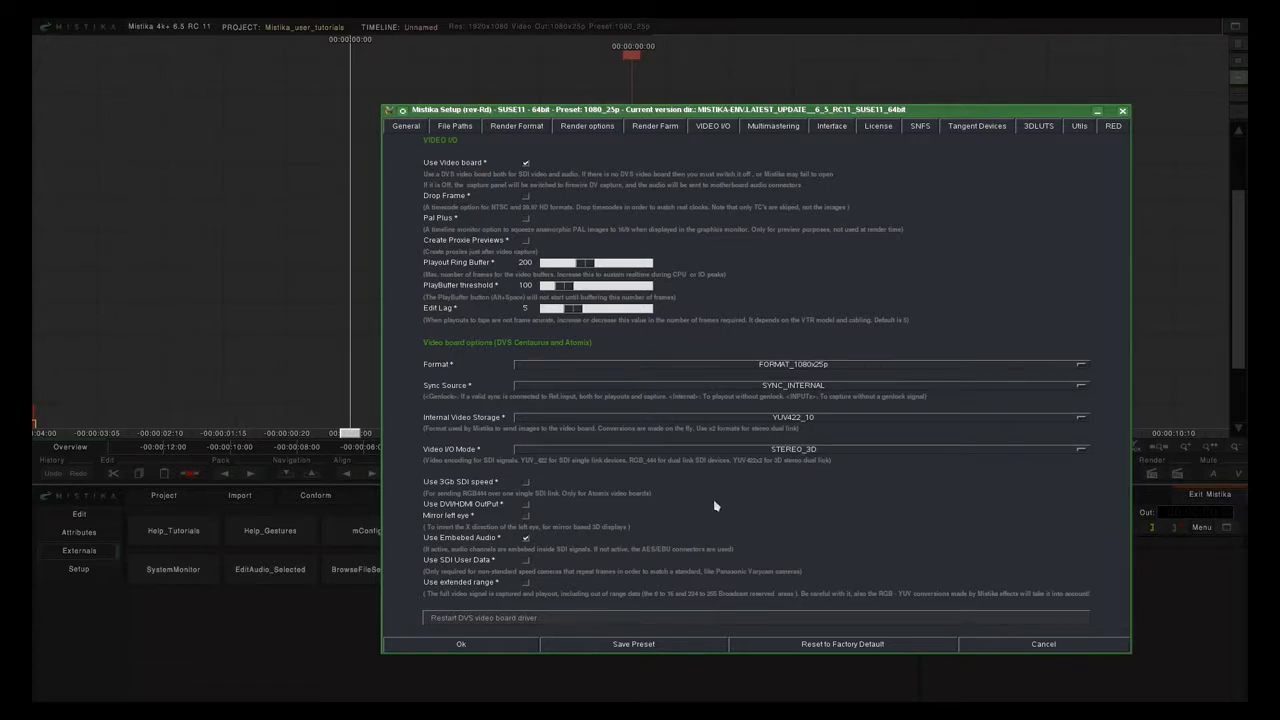
pyautogui.click(468, 648)
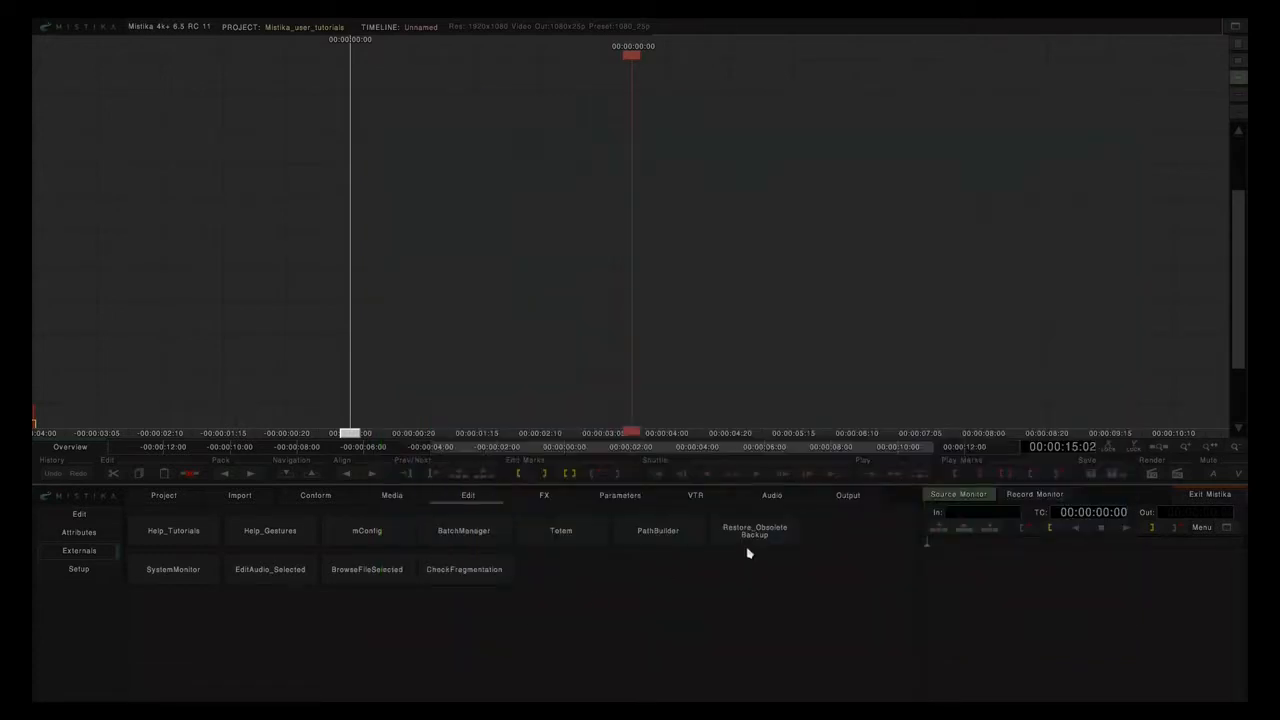
# Exit and relaunch Mistika, continue with the current setup, and open VTR Capture, dismissing the signal warning.
pyautogui.click(1190, 498)
pyautogui.click(1022, 525)
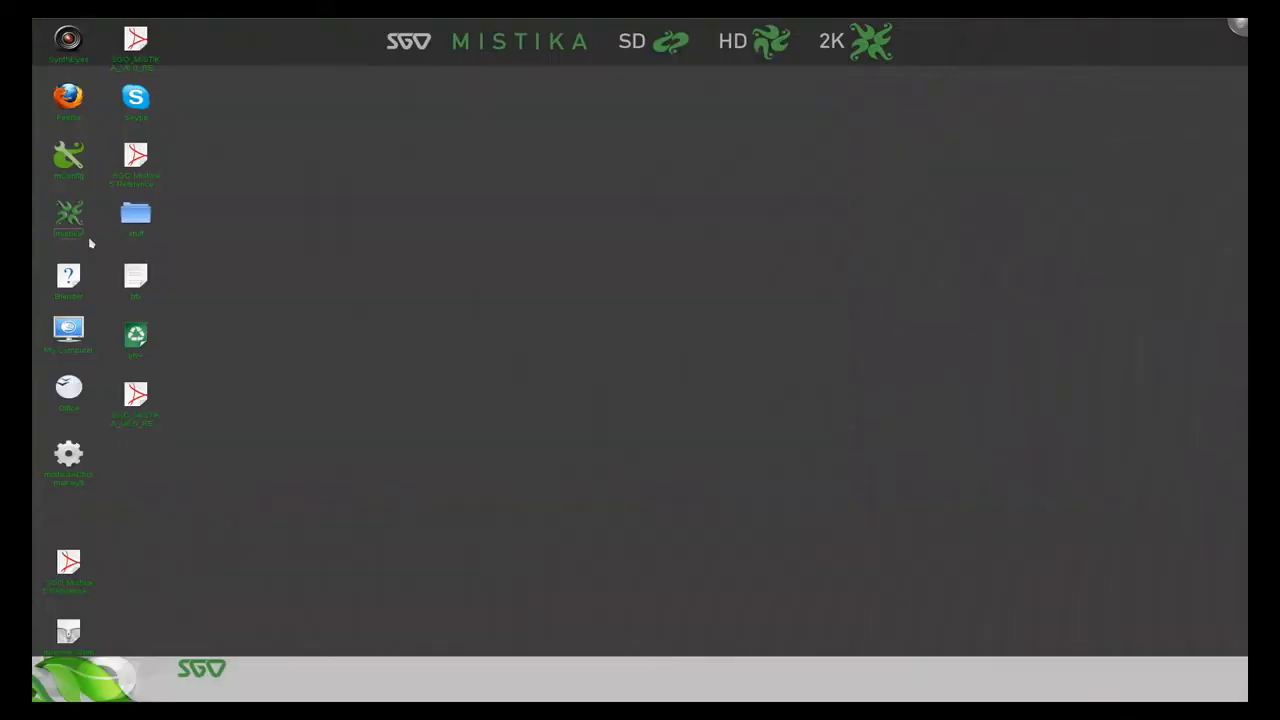
pyautogui.doubleClick(88, 238)
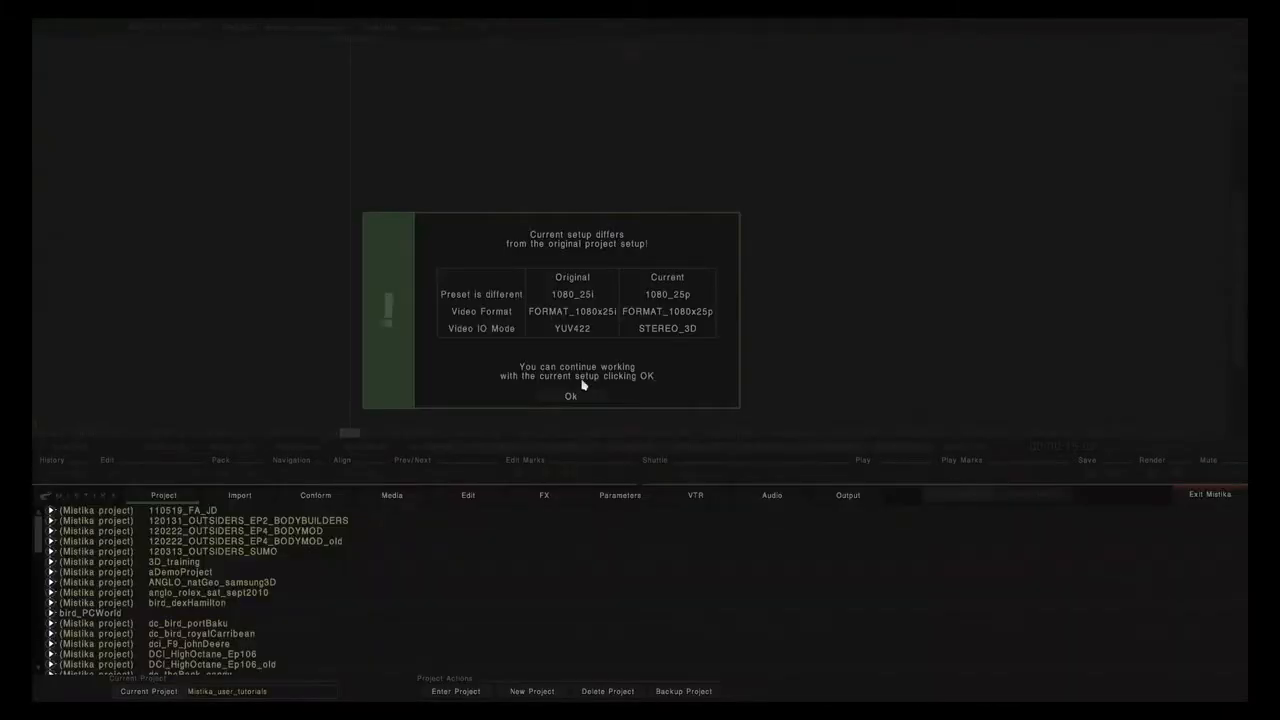
pyautogui.click(576, 399)
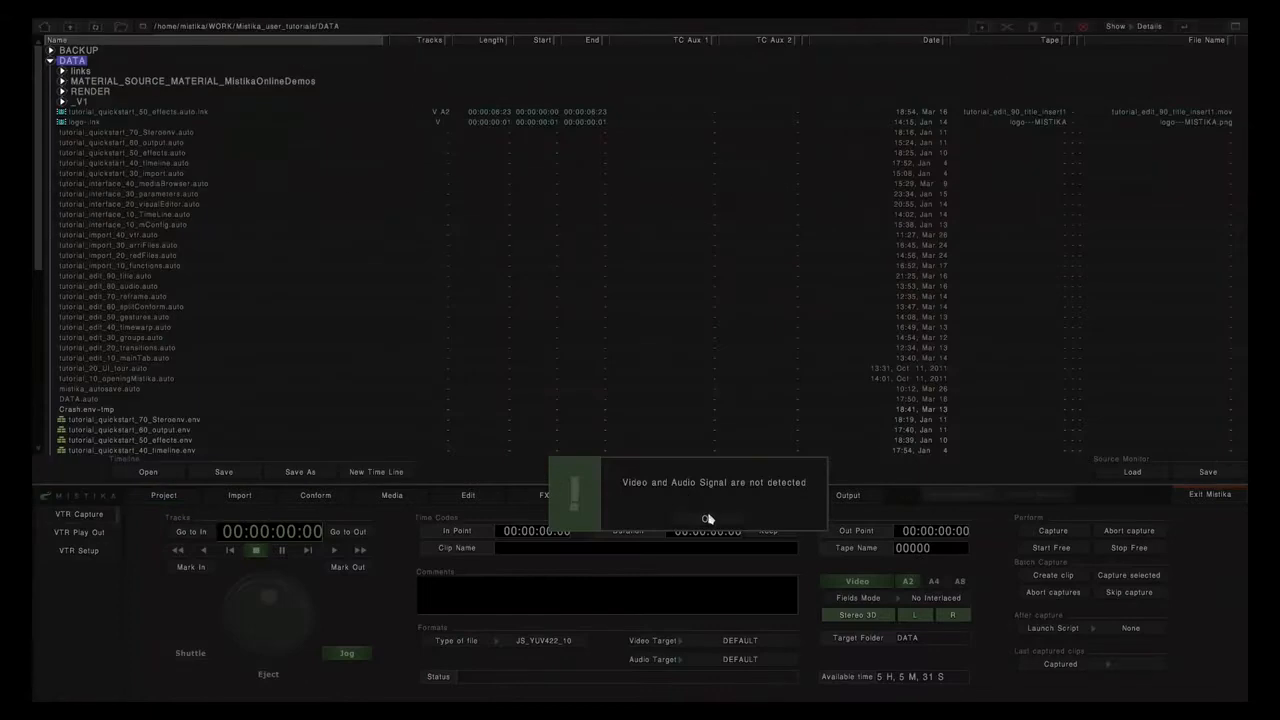
pyautogui.click(709, 518)
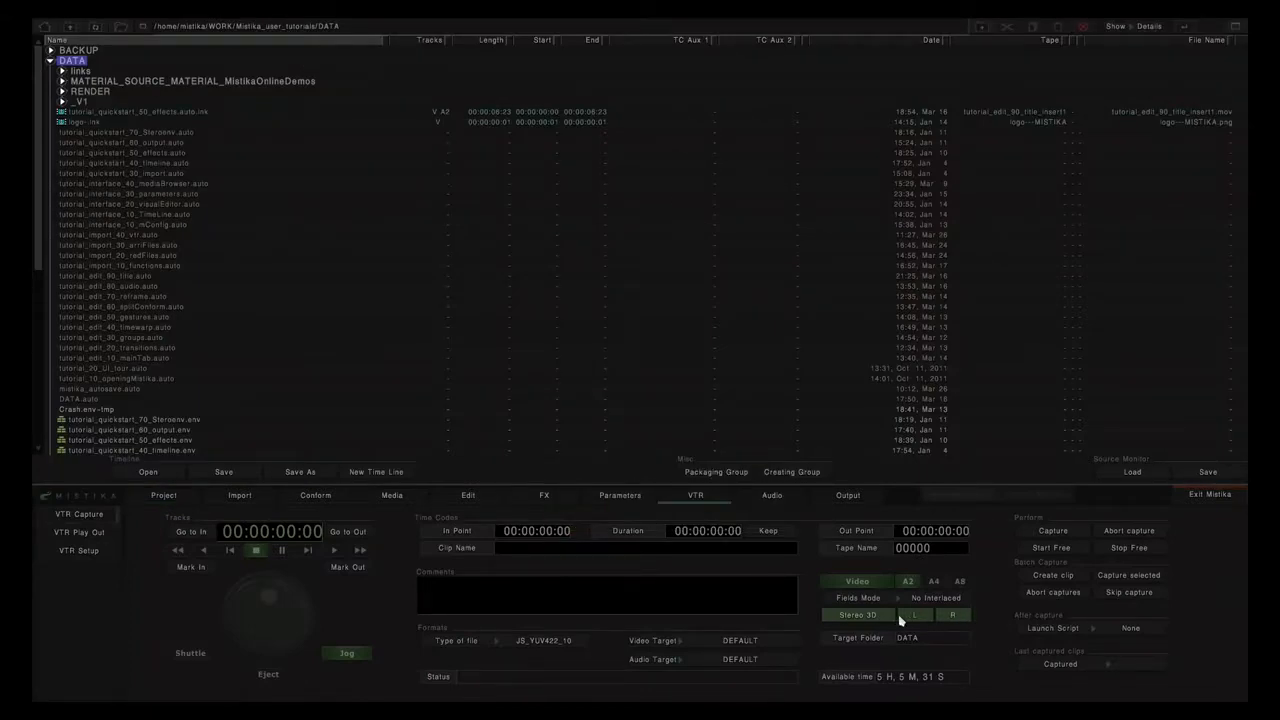
# Toggle Stereo 3D capture and its L and R eye options off and back on.
pyautogui.click(843, 615)
pyautogui.click(843, 615)
pyautogui.click(843, 615)
pyautogui.click(843, 615)
pyautogui.click(917, 617)
pyautogui.click(917, 618)
pyautogui.click(942, 617)
pyautogui.click(942, 617)
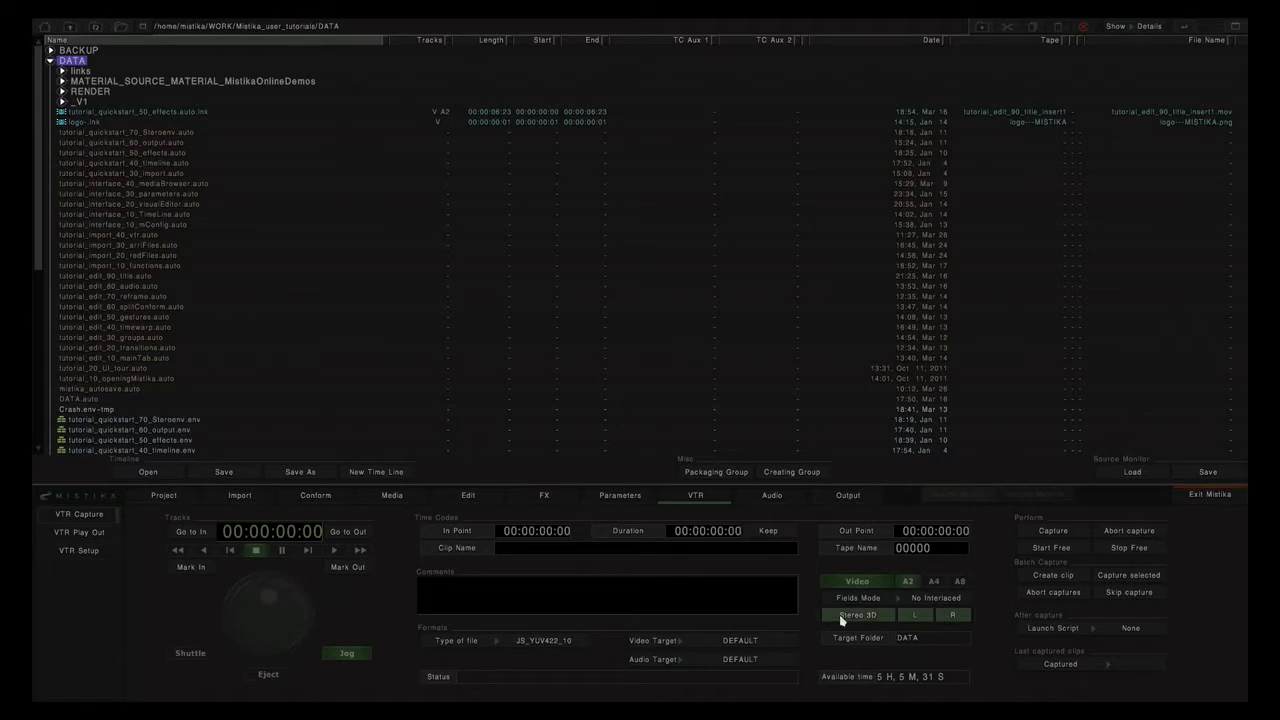